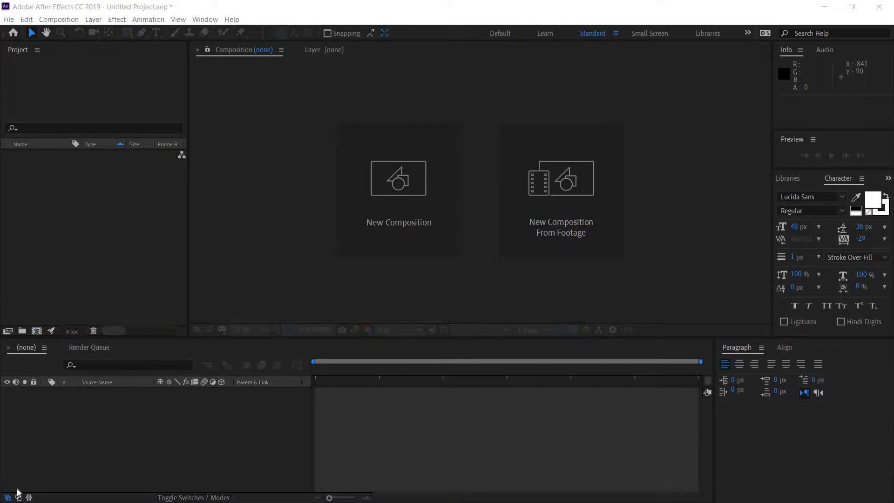
Step: Create a composition with the HDTV 1080 24 preset, full resolution and a duration of 0:02:00:00
{"action": "left_click", "coordinate": [65, 22]}
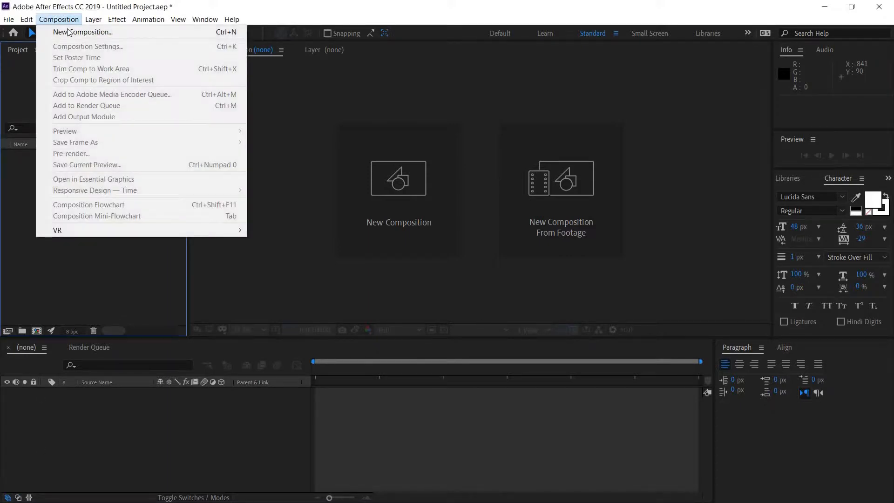
{"action": "left_click", "coordinate": [70, 31]}
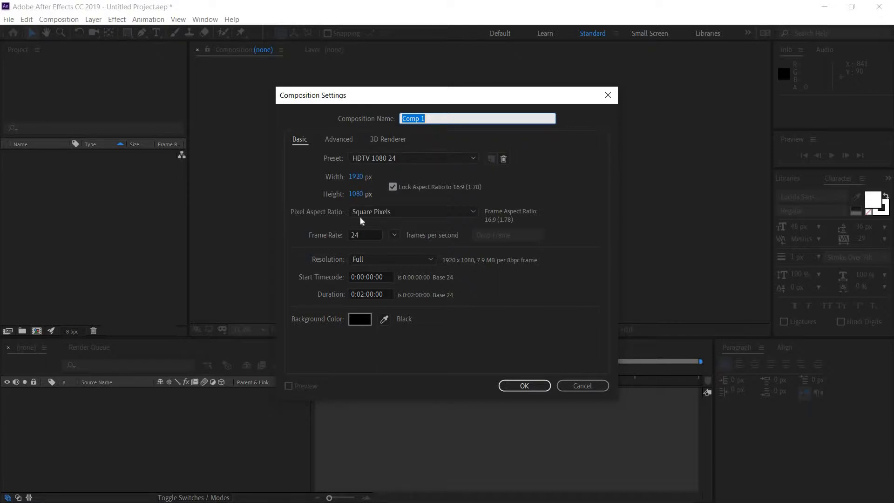
{"action": "left_click", "coordinate": [373, 261]}
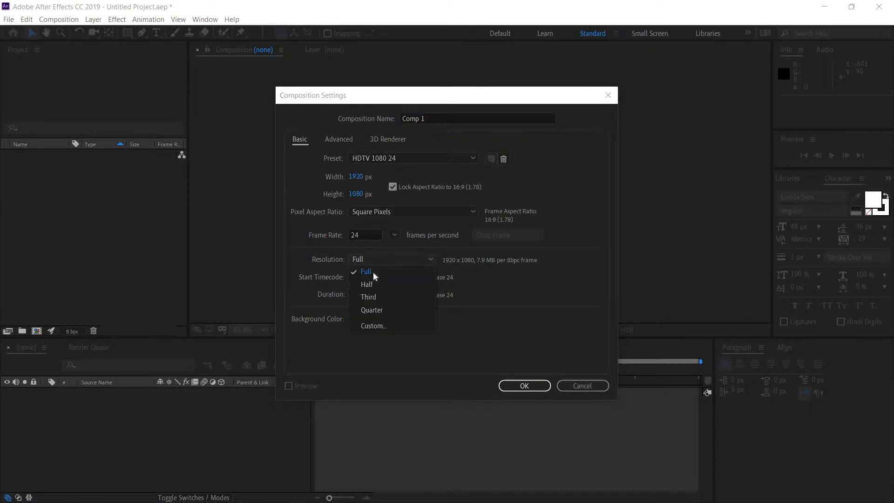
{"action": "left_click", "coordinate": [368, 271]}
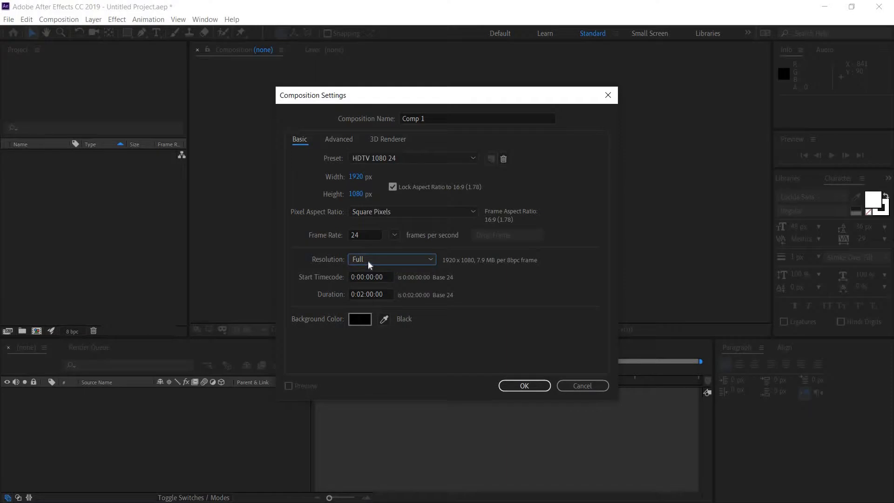
{"action": "left_click", "coordinate": [365, 294]}
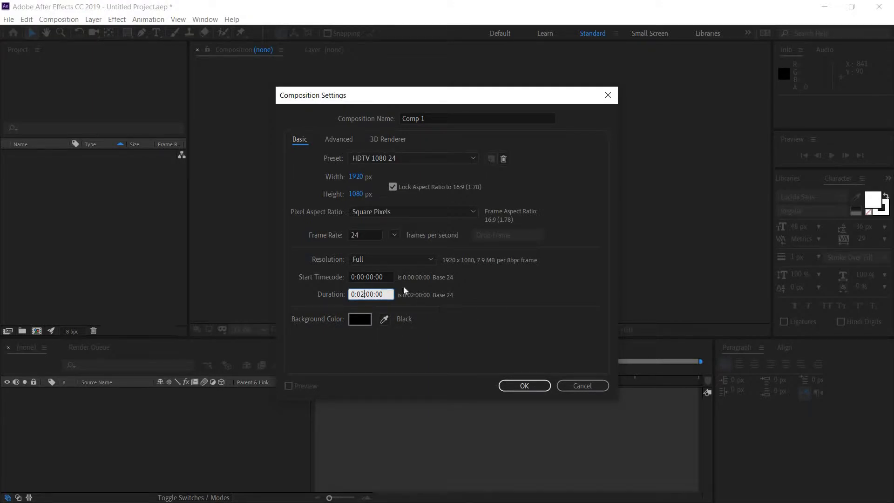
{"action": "left_click", "coordinate": [523, 386]}
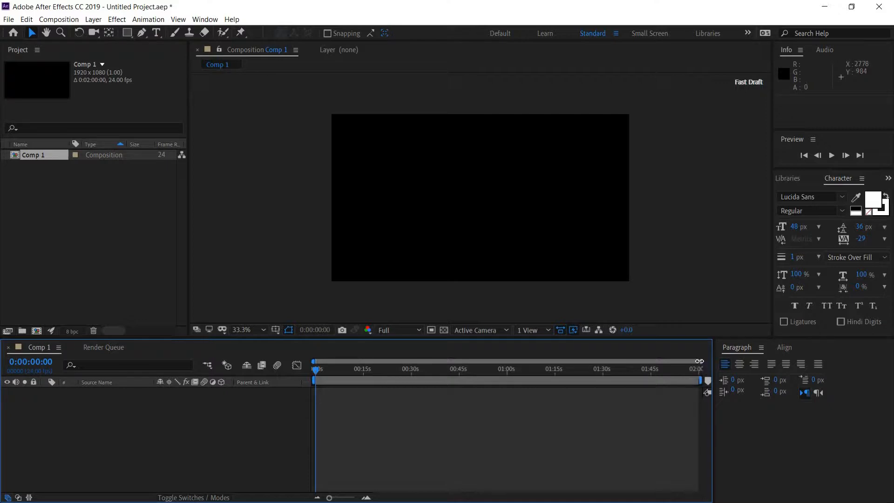
Step: Add a composition-sized solid in a very dark grey (RGB 27, 28, 29) as the background
{"action": "left_click_drag", "start_coordinate": [699, 361], "coordinate": [390, 371]}
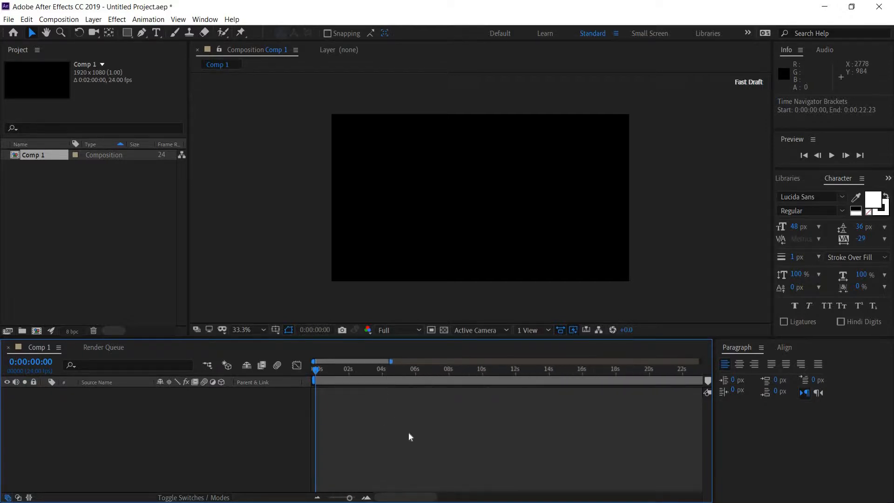
{"action": "scroll", "coordinate": [424, 497], "scroll_direction": "right", "scroll_amount": 10}
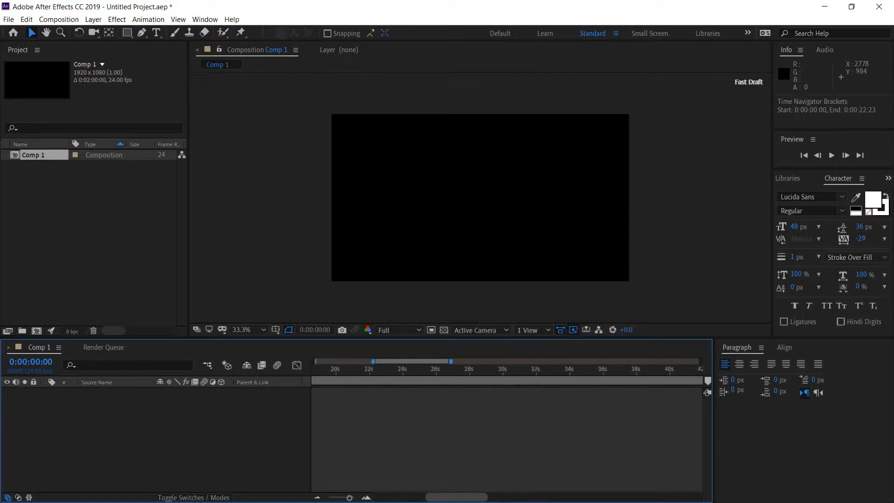
{"action": "scroll", "coordinate": [423, 497], "scroll_direction": "left", "scroll_amount": 10}
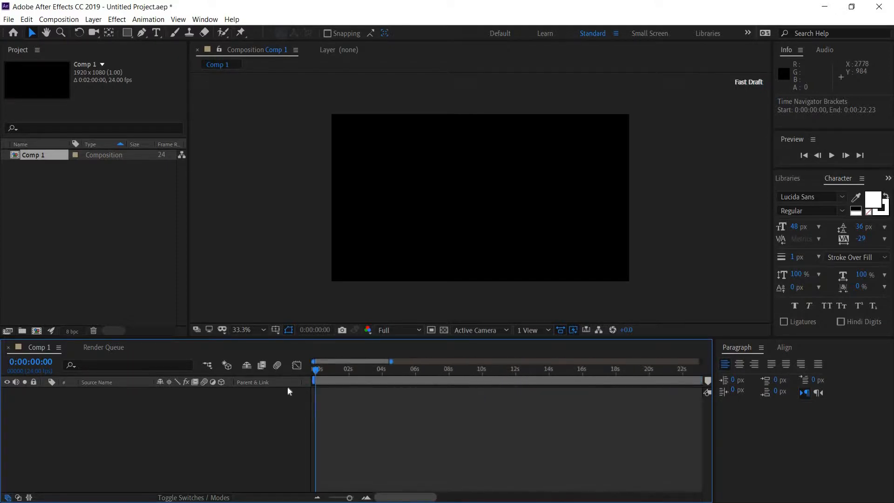
{"action": "right_click", "coordinate": [184, 414]}
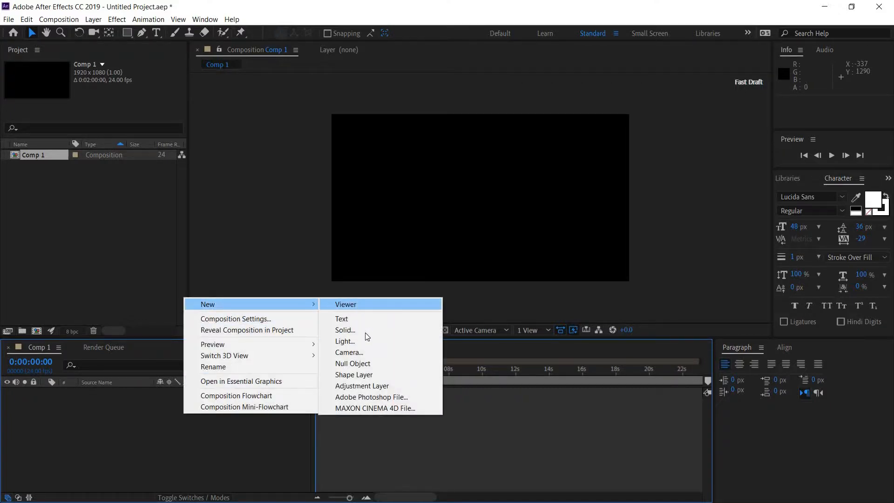
{"action": "left_click", "coordinate": [379, 331]}
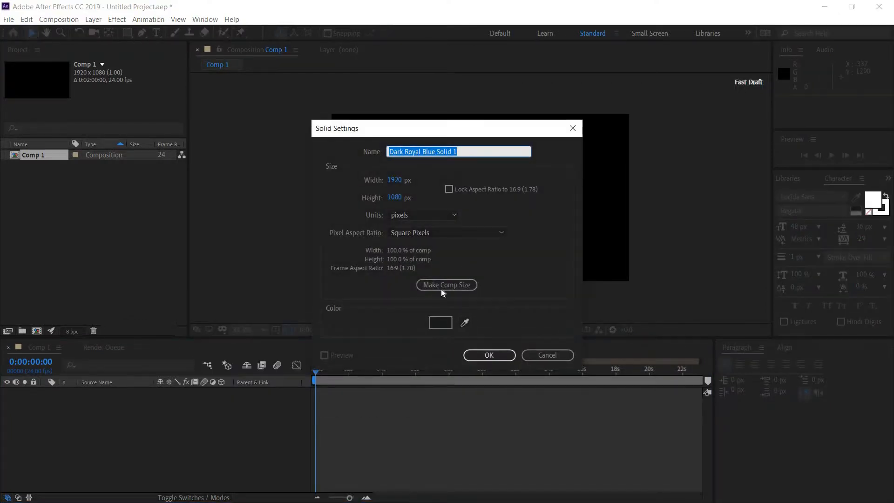
{"action": "left_click", "coordinate": [441, 287]}
{"action": "left_click", "coordinate": [438, 321]}
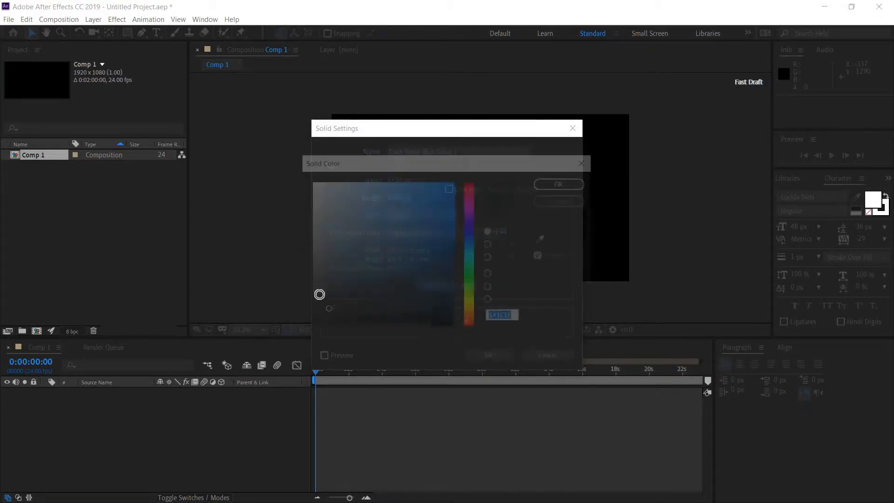
{"action": "mouse_move", "coordinate": [319, 295]}
{"action": "left_mouse_down"}
{"action": "mouse_move", "coordinate": [333, 313]}
{"action": "mouse_move", "coordinate": [308, 315]}
{"action": "mouse_move", "coordinate": [320, 311]}
{"action": "left_mouse_up"}
{"action": "left_click", "coordinate": [556, 184]}
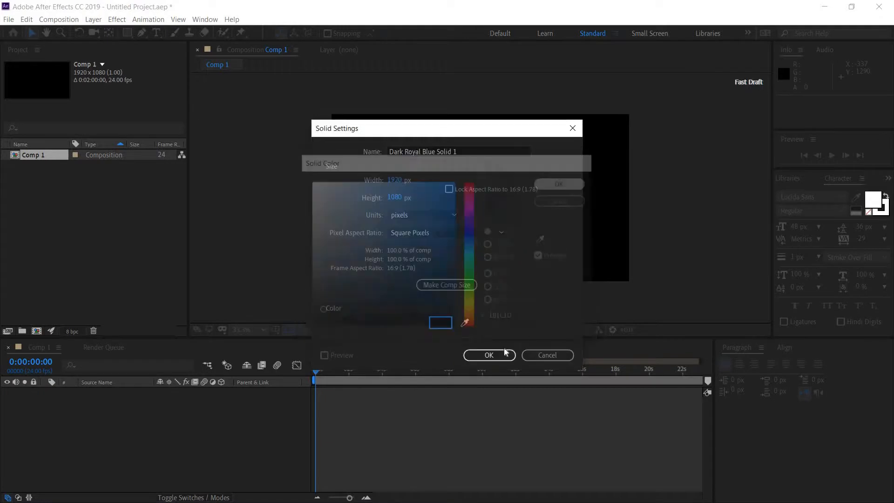
{"action": "left_click", "coordinate": [497, 353]}
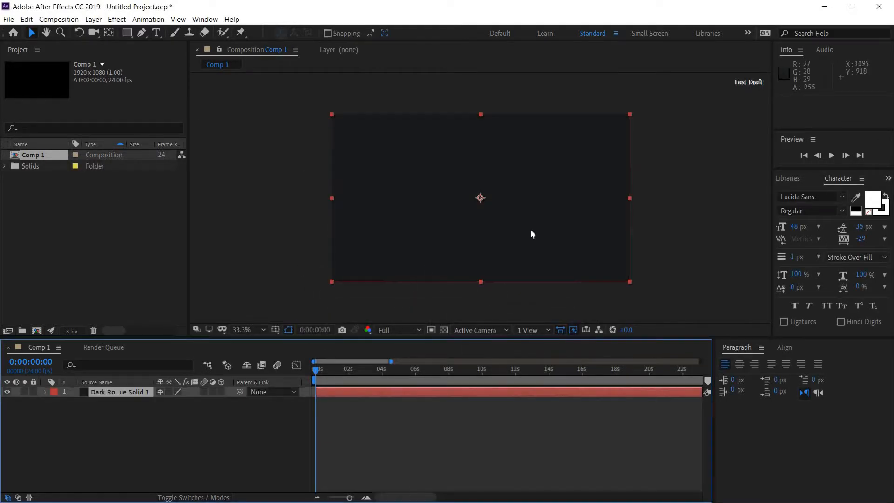
{"action": "left_click", "coordinate": [220, 430]}
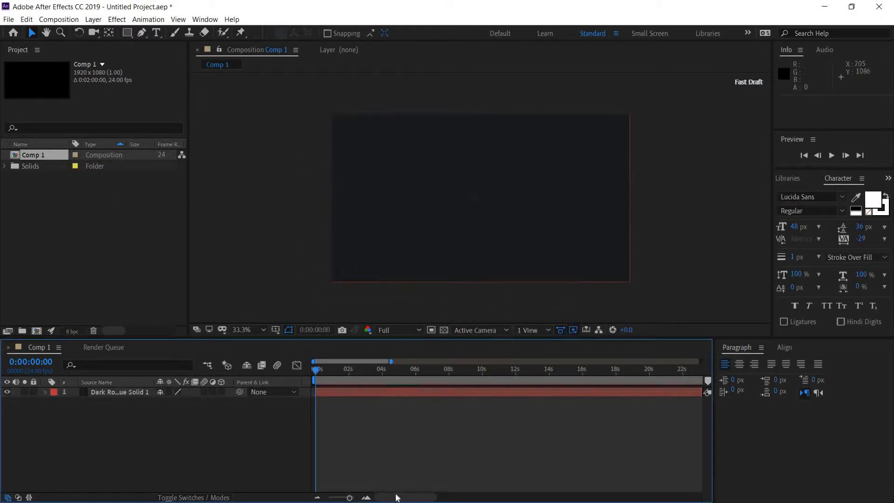
Step: Show the Title/Action Safe guides and draw a horizontal Pen line through the centre between the outer guide's side marks
{"action": "left_click", "coordinate": [274, 329]}
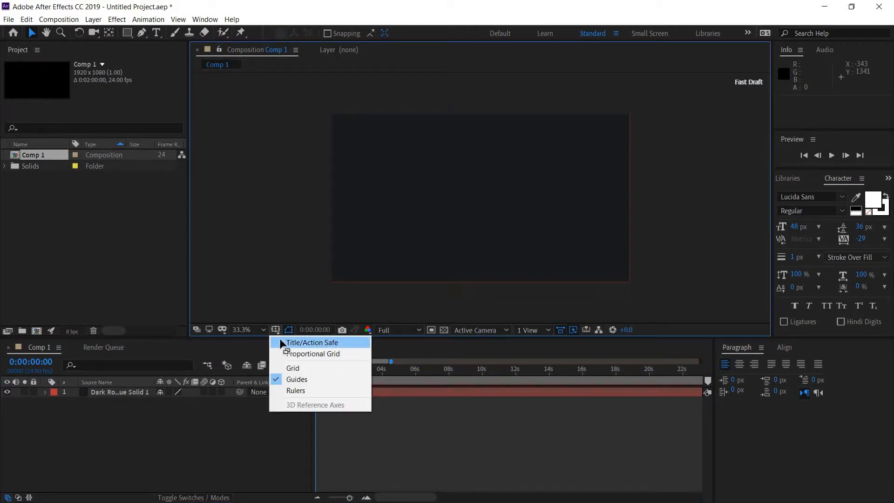
{"action": "left_click", "coordinate": [282, 343]}
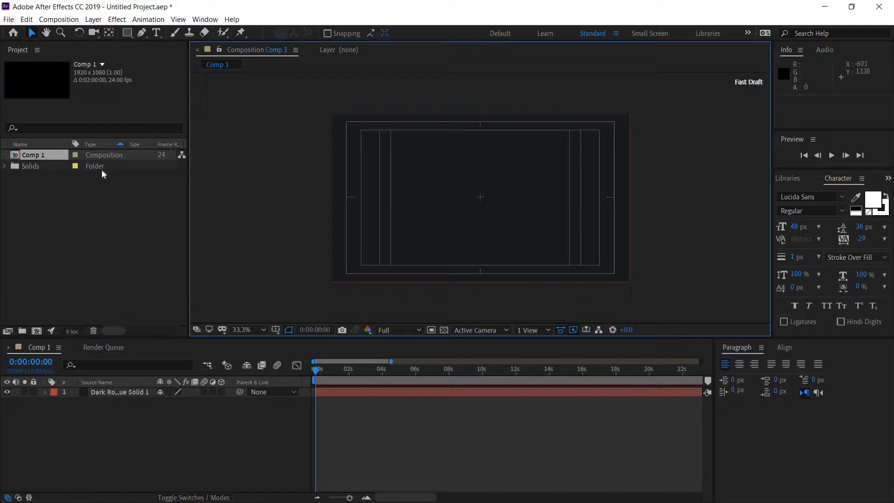
{"action": "left_click", "coordinate": [141, 33]}
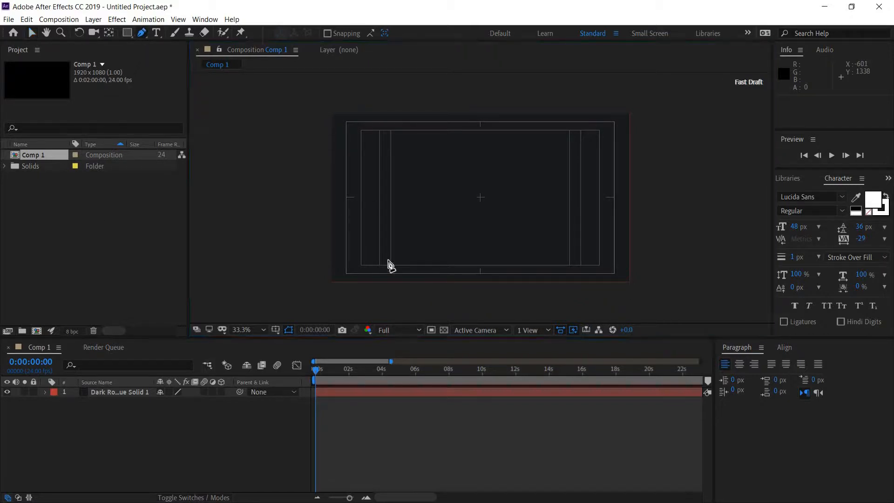
{"action": "left_click", "coordinate": [347, 197]}
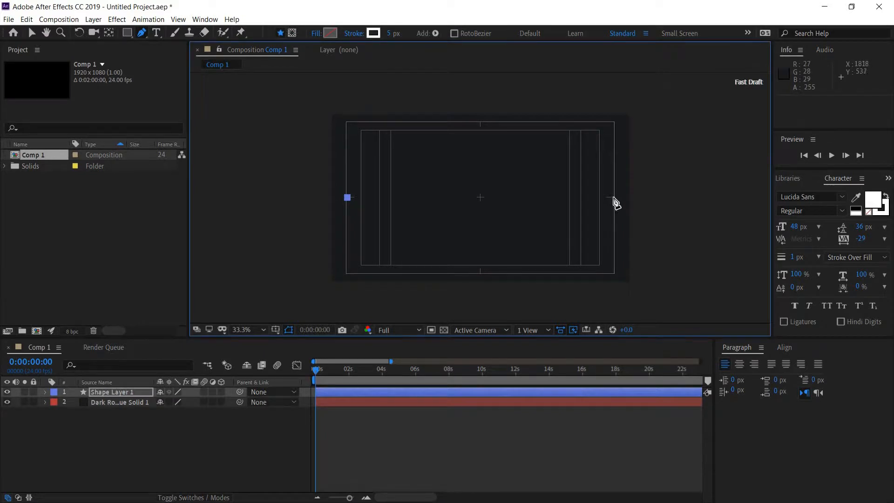
{"action": "left_click", "coordinate": [613, 197]}
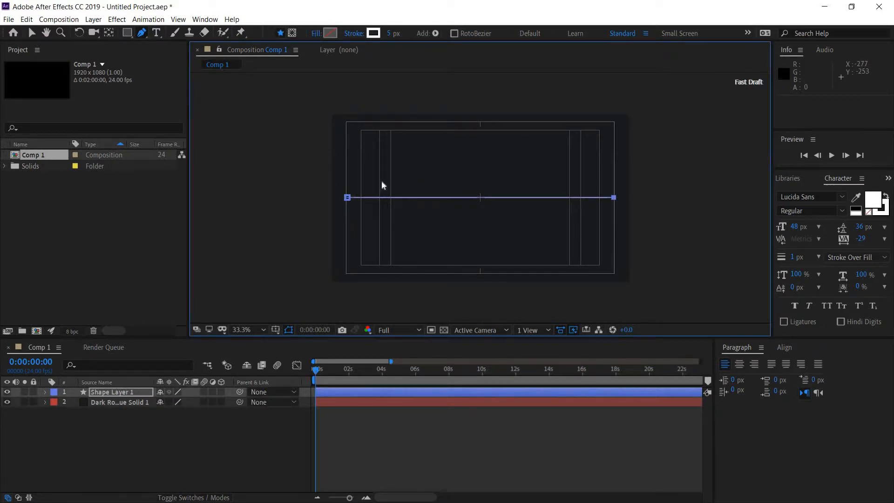
{"action": "left_click", "coordinate": [424, 291]}
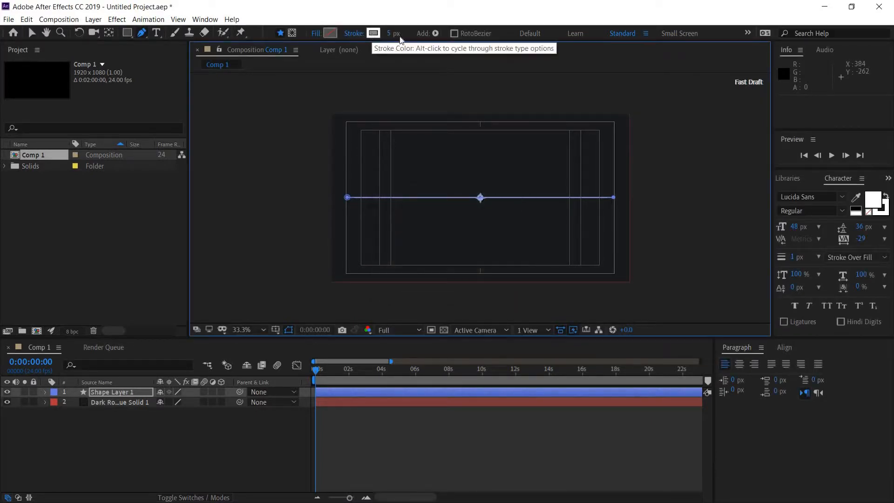
Step: Set the line's stroke colour to white (FFFFFF)
{"action": "left_click", "coordinate": [373, 34]}
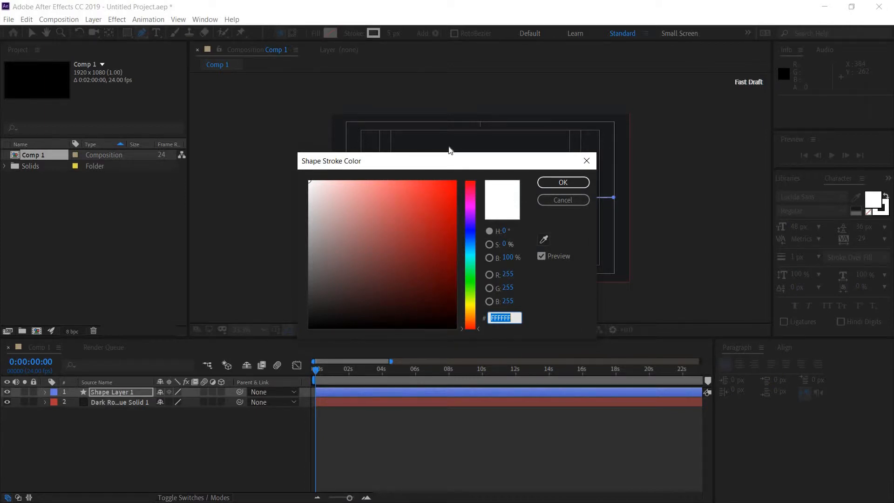
{"action": "mouse_move", "coordinate": [333, 234]}
{"action": "left_mouse_down"}
{"action": "mouse_move", "coordinate": [327, 196]}
{"action": "mouse_move", "coordinate": [298, 169]}
{"action": "left_mouse_up"}
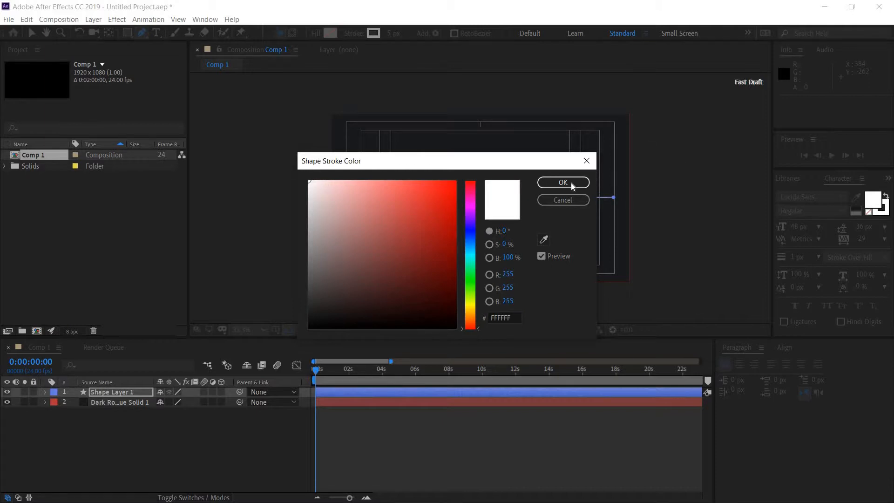
{"action": "key", "text": "Return"}
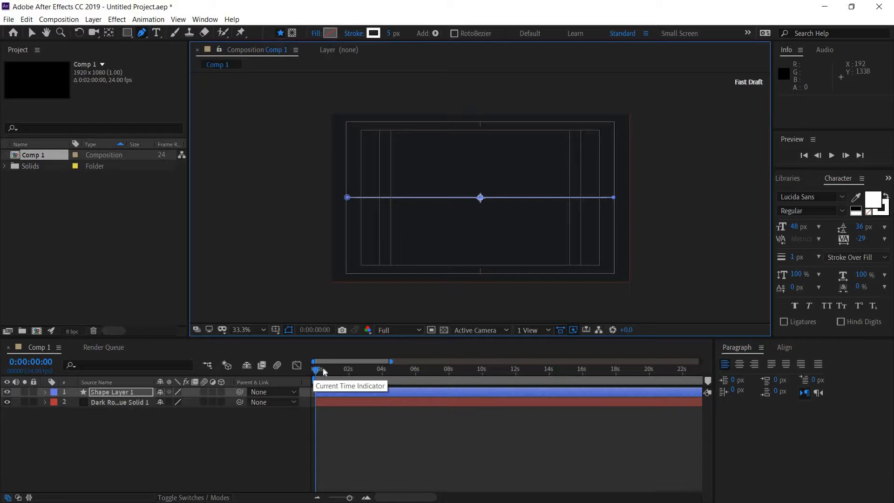
Step: Expand the Transform properties of the line's shape layer
{"action": "left_click_drag", "start_coordinate": [318, 371], "coordinate": [397, 370]}
{"action": "left_click_drag", "start_coordinate": [306, 388], "coordinate": [333, 369]}
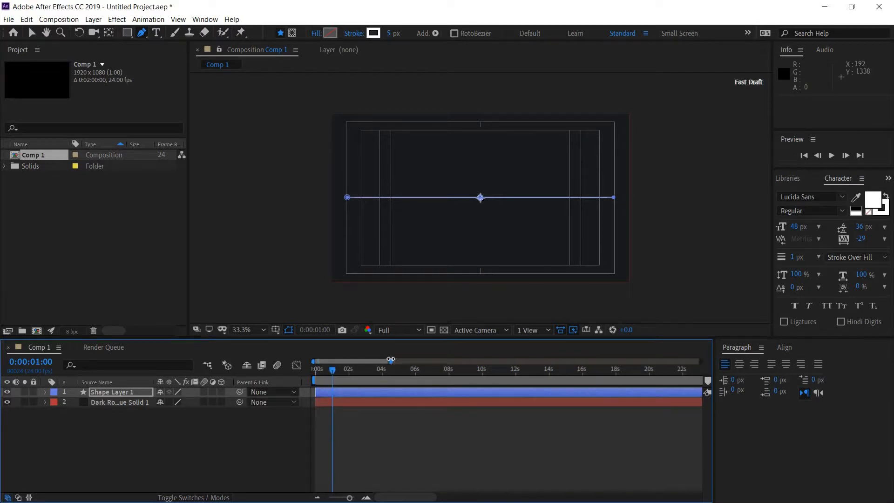
{"action": "left_click_drag", "start_coordinate": [390, 359], "coordinate": [358, 381]}
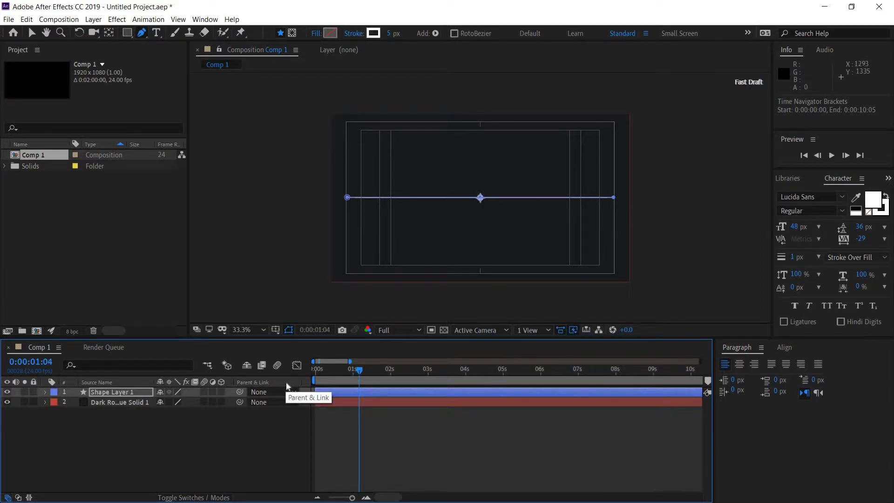
{"action": "left_click", "coordinate": [112, 391]}
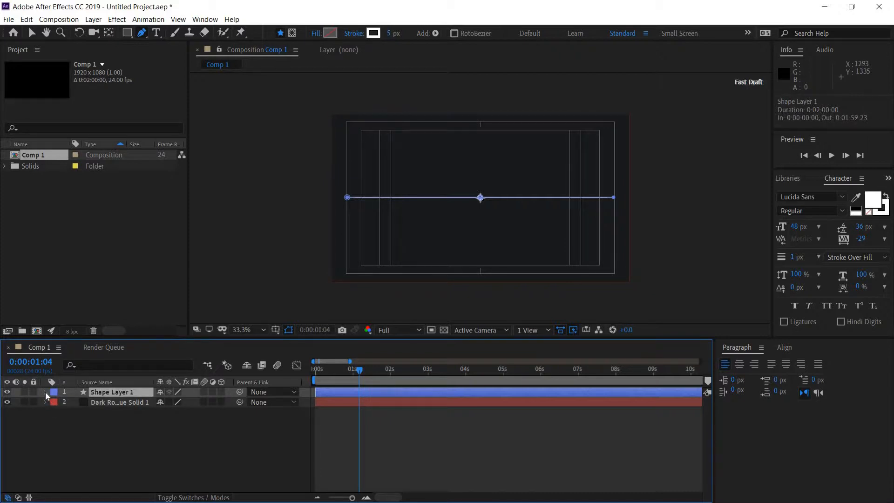
{"action": "left_click", "coordinate": [45, 392]}
{"action": "left_click", "coordinate": [55, 413]}
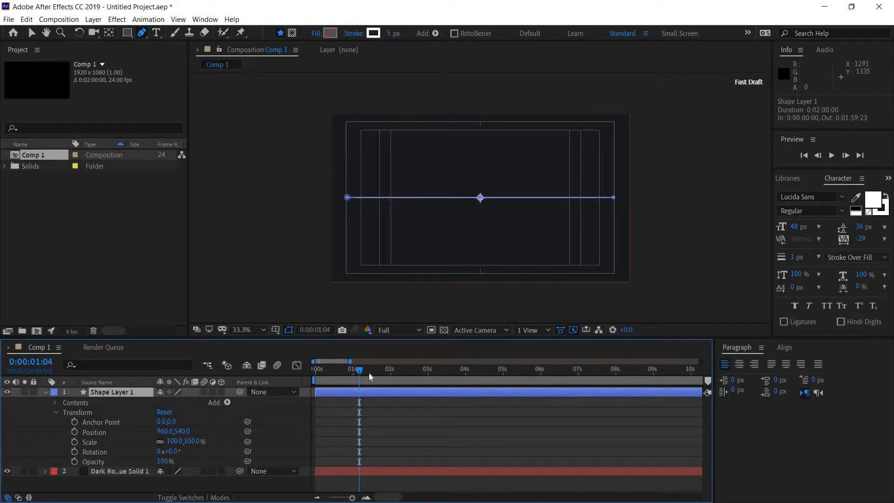
{"action": "left_click", "coordinate": [178, 441]}
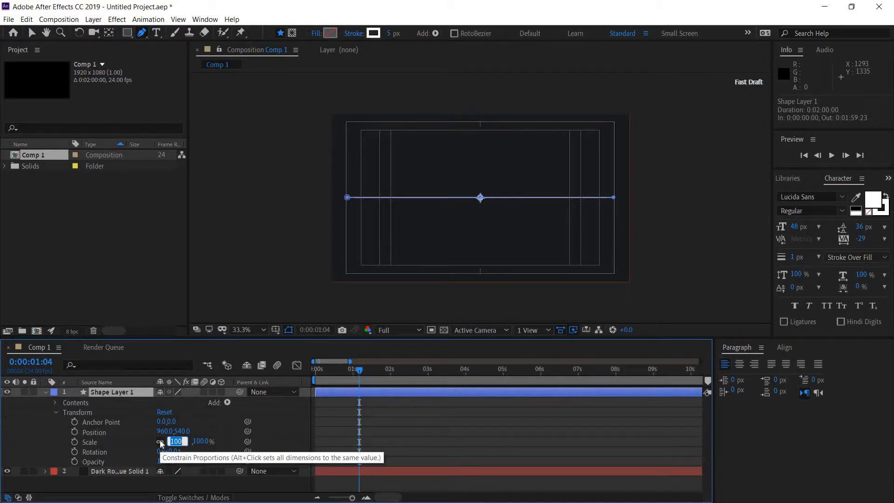
{"action": "left_click", "coordinate": [163, 441]}
{"action": "key", "text": "Tab"}
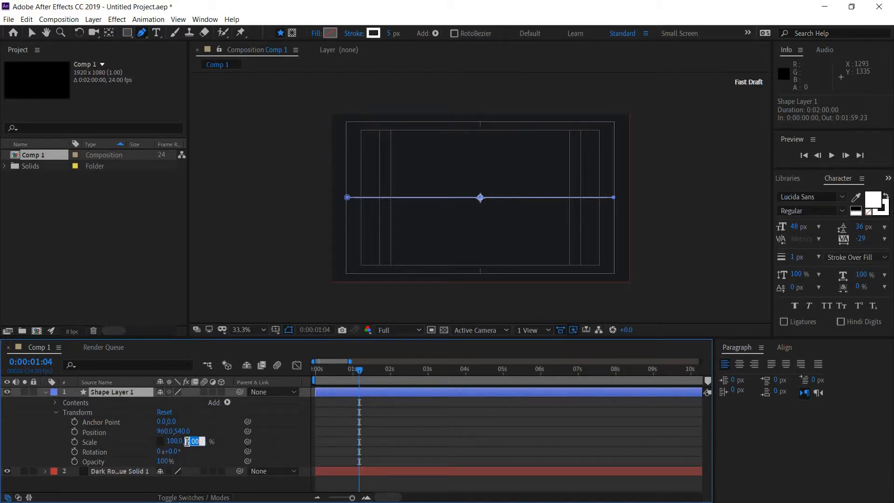
{"action": "left_click", "coordinate": [176, 441]}
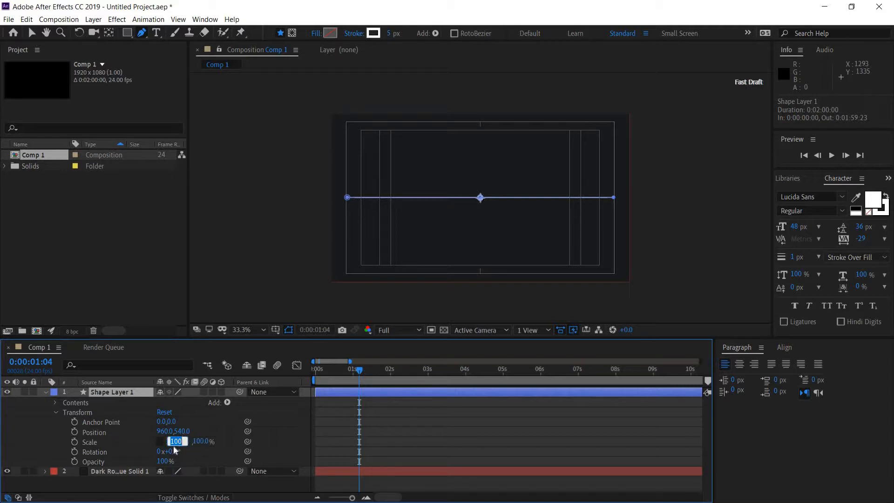
{"action": "left_click", "coordinate": [202, 439]}
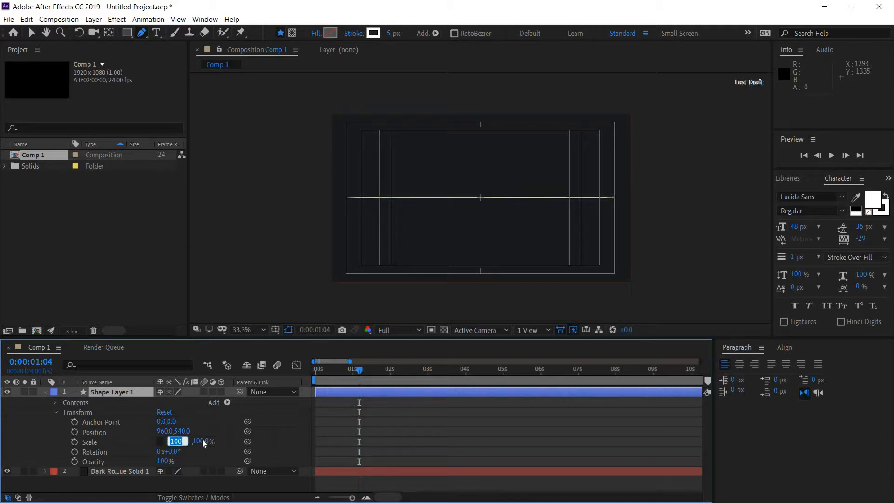
{"action": "left_click", "coordinate": [196, 441]}
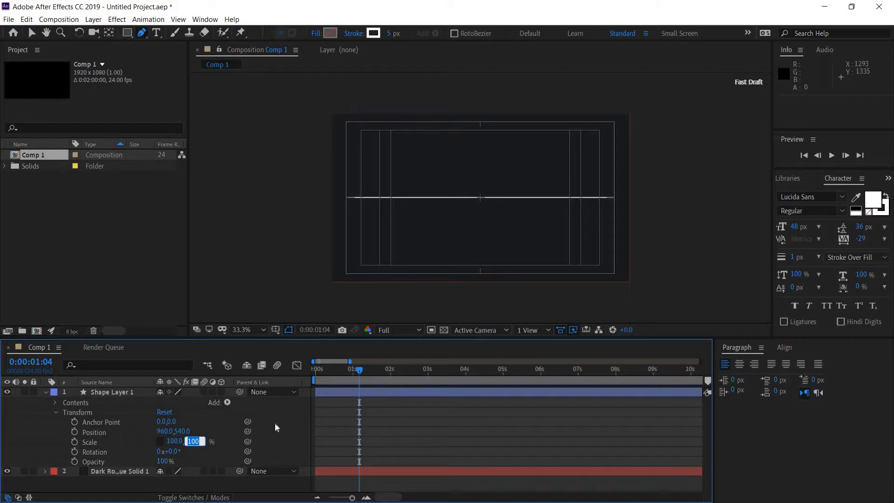
Step: Go to 0:00:00:00, constrain the line layer's scale proportions and set its scale to 0%
{"action": "left_click_drag", "start_coordinate": [359, 370], "coordinate": [300, 381]}
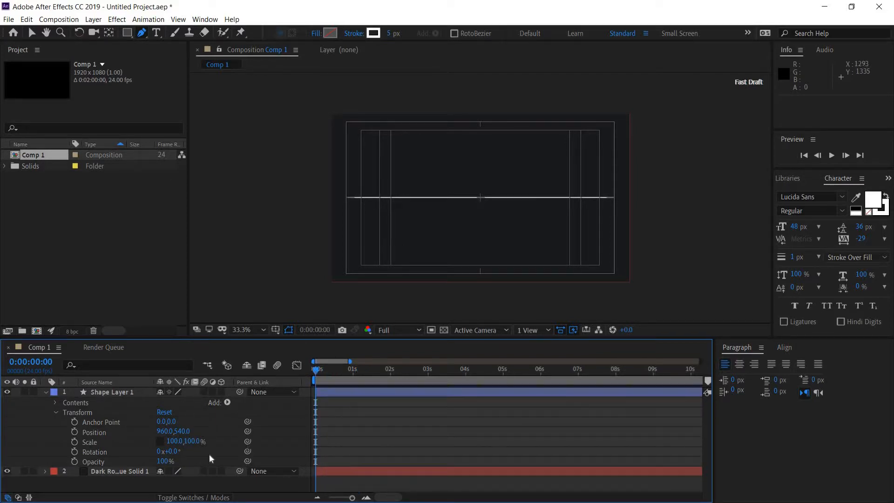
{"action": "left_click", "coordinate": [160, 442]}
{"action": "left_click", "coordinate": [188, 440]}
{"action": "type", "text": "0"}
{"action": "key", "text": "Return"}
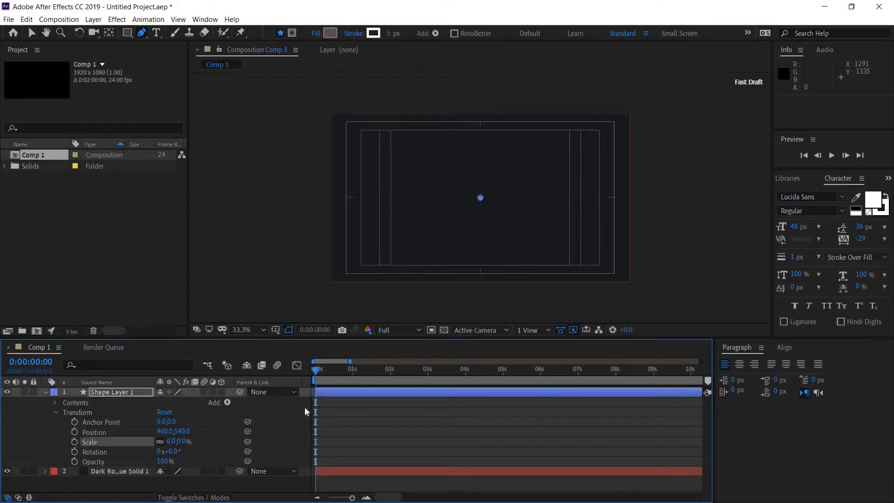
Step: Keyframe the line layer's scale at 0:00:00:00 and set it to 100% at 0:00:01:01
{"action": "left_click", "coordinate": [74, 442]}
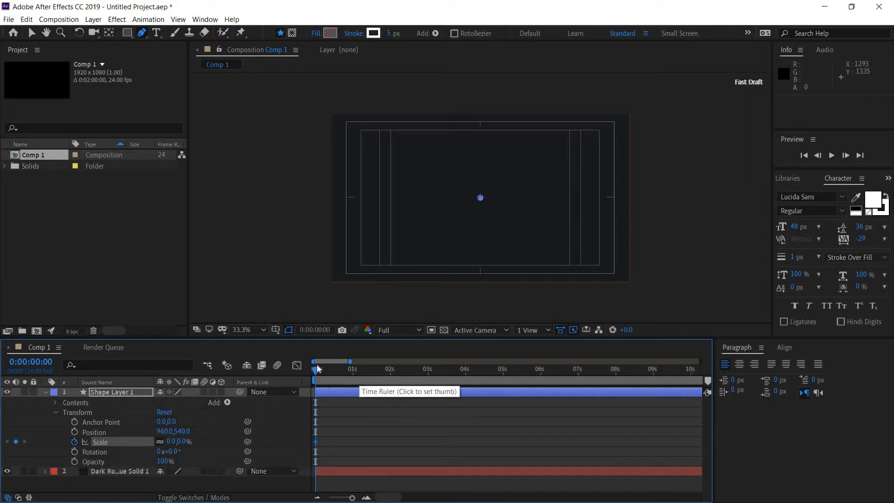
{"action": "left_click", "coordinate": [354, 378]}
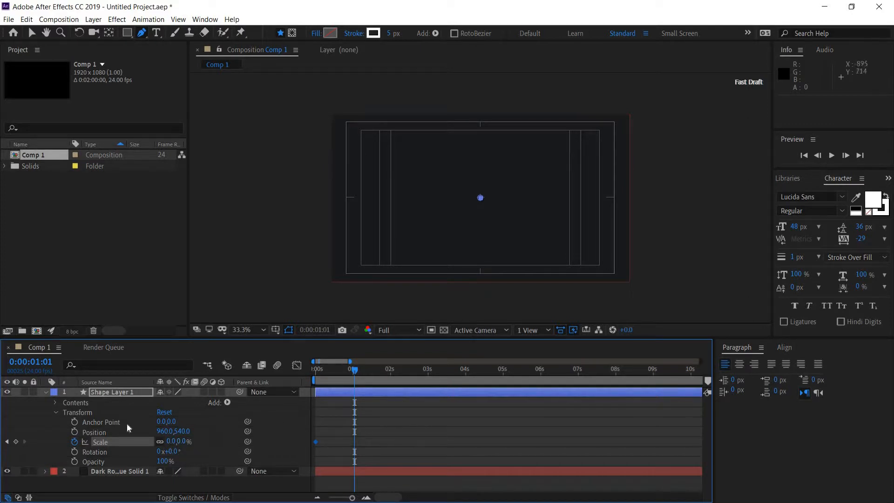
{"action": "left_click", "coordinate": [176, 442]}
{"action": "key", "text": "Return"}
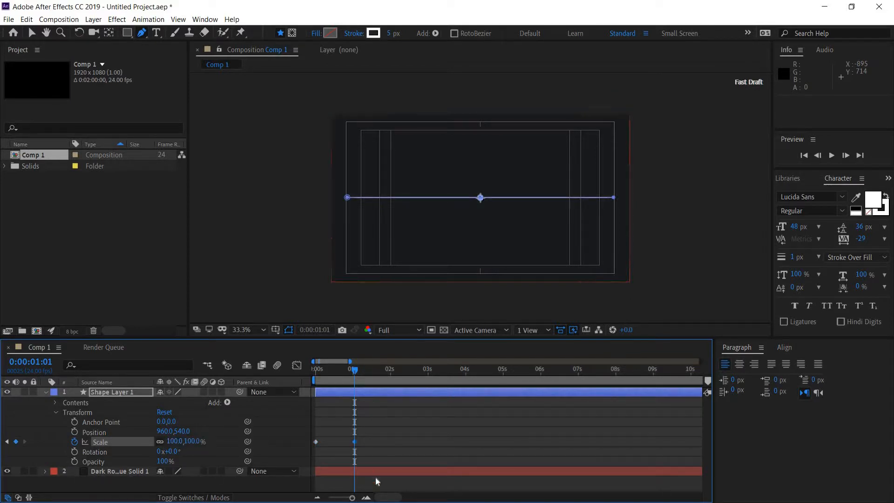
Step: Apply Easy Ease to both scale keyframes of the line layer and collapse the layer's properties
{"action": "left_click", "coordinate": [373, 440]}
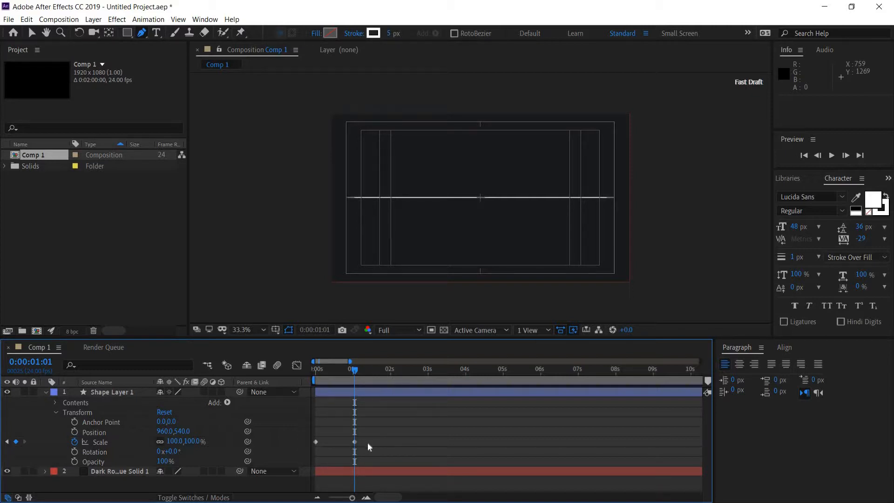
{"action": "left_click_drag", "start_coordinate": [341, 445], "coordinate": [311, 448]}
{"action": "right_click", "coordinate": [355, 444]}
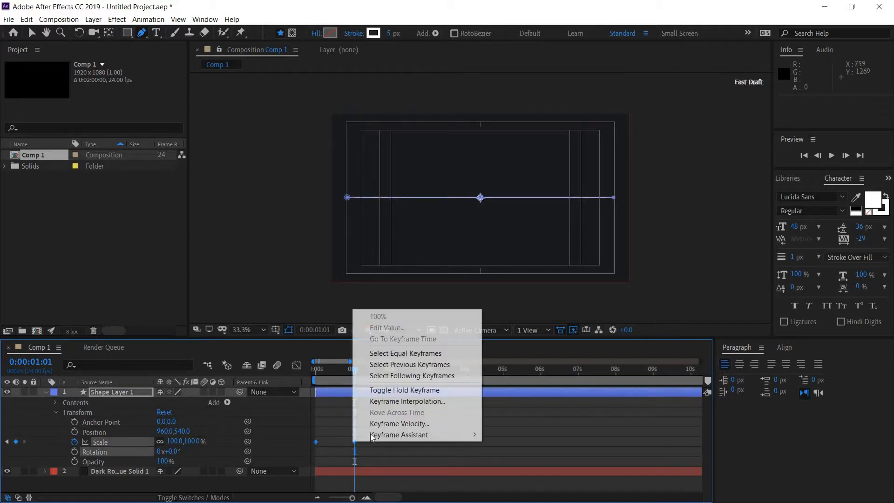
{"action": "mouse_move", "coordinate": [444, 436]}
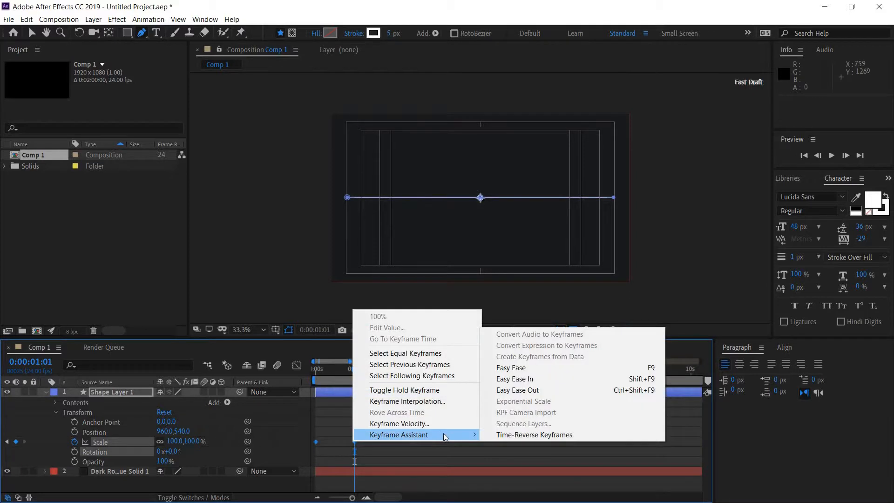
{"action": "left_click", "coordinate": [503, 369]}
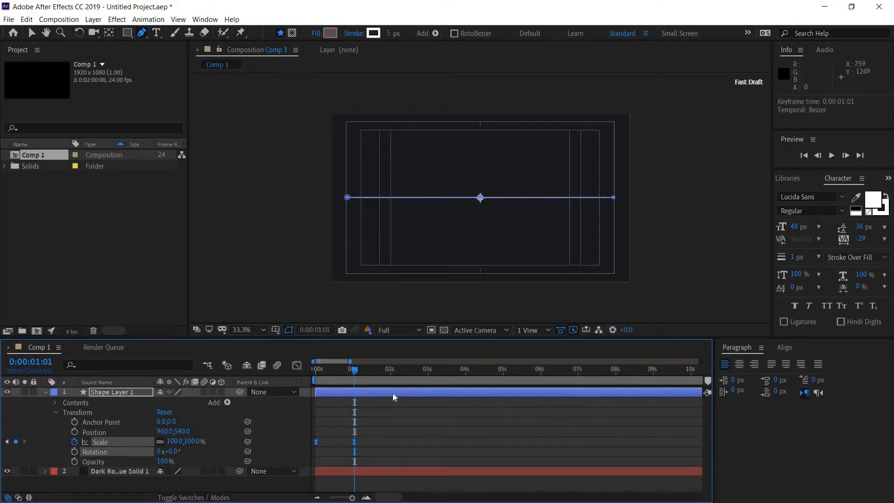
{"action": "left_click", "coordinate": [46, 392]}
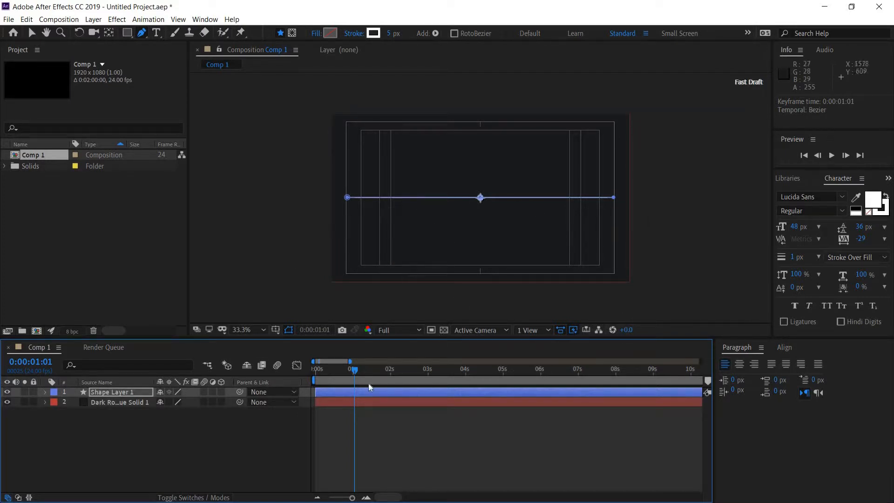
Step: Preview the line's scale animation from 0:00:00:00 and return to the first frame
{"action": "left_click_drag", "start_coordinate": [348, 369], "coordinate": [308, 384]}
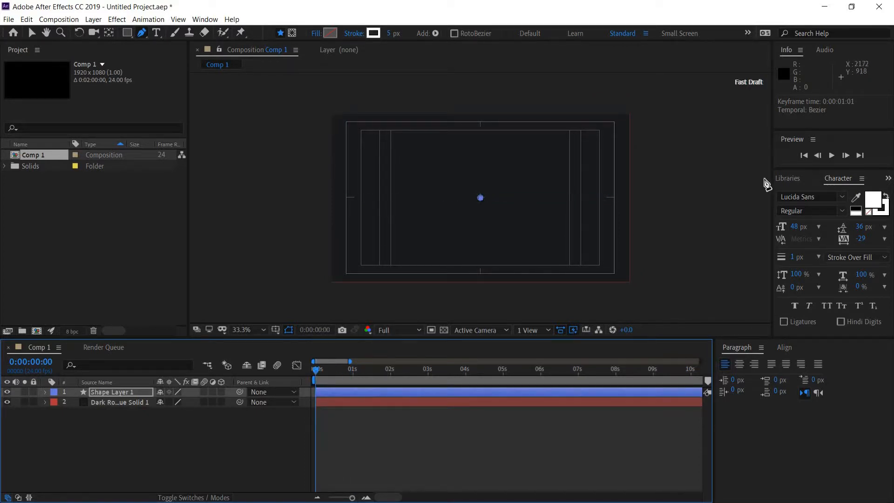
{"action": "left_click", "coordinate": [831, 155]}
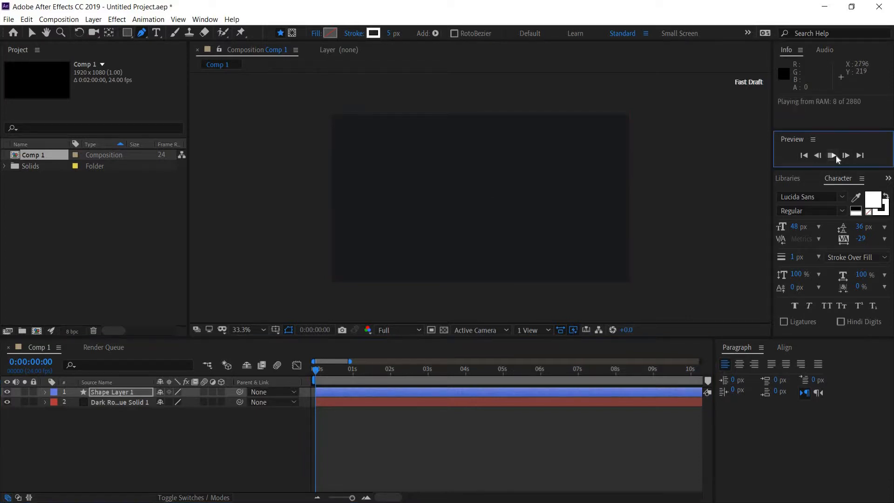
{"action": "left_click", "coordinate": [804, 155]}
{"action": "left_click", "coordinate": [804, 156]}
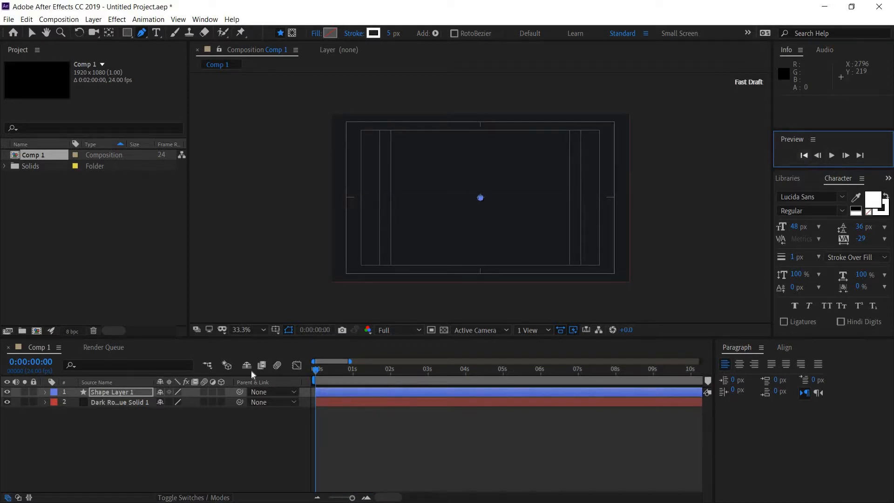
Step: Add a separate text layer reading ENTERTAINMENT slightly above the centre of the composition
{"action": "left_click", "coordinate": [291, 414]}
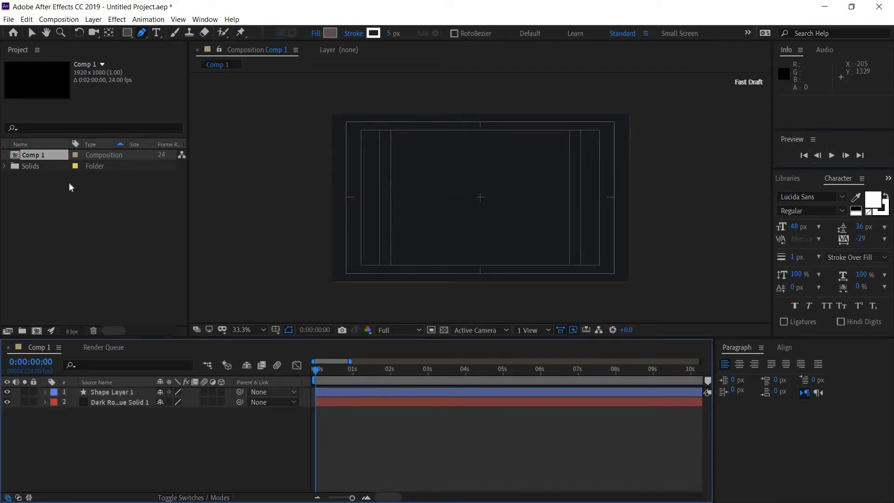
{"action": "left_click", "coordinate": [156, 32]}
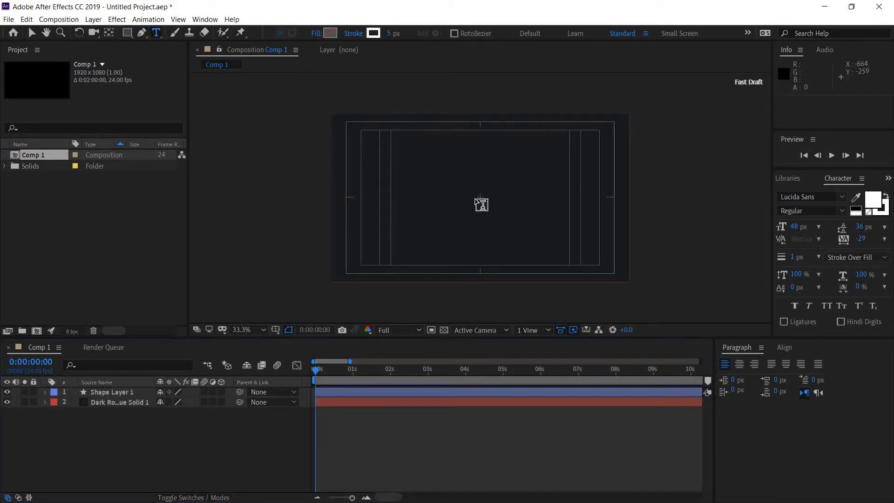
{"action": "left_click", "coordinate": [450, 177]}
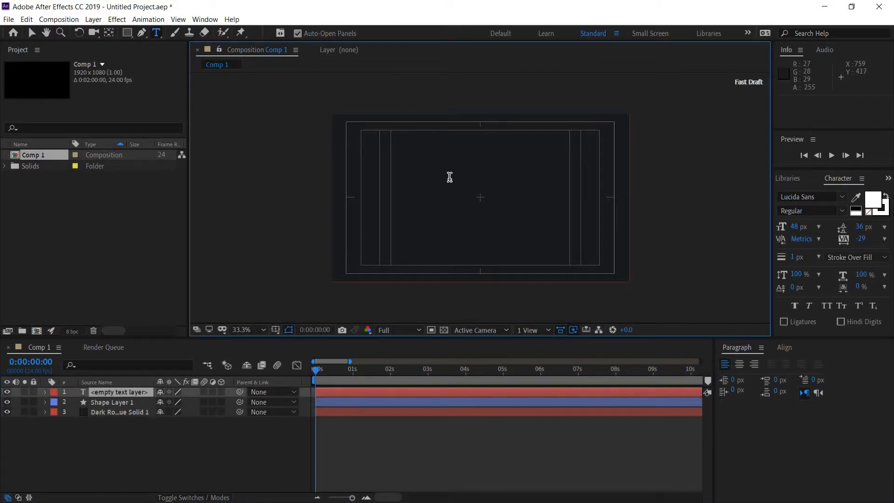
{"action": "type", "text": "ENTERTAINMENT"}
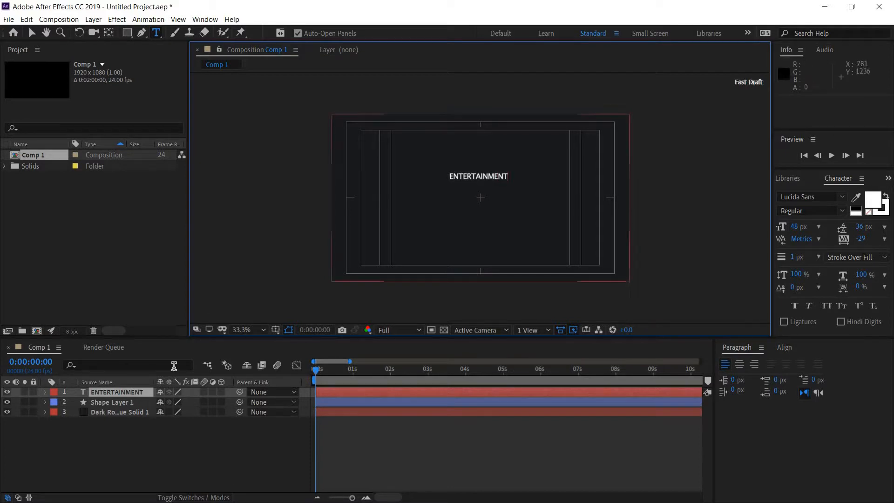
{"action": "left_click", "coordinate": [173, 366]}
Step: Add a second text layer reading HOUSE below the centre of the composition, under ENTERTAINMENT
{"action": "left_click", "coordinate": [438, 247]}
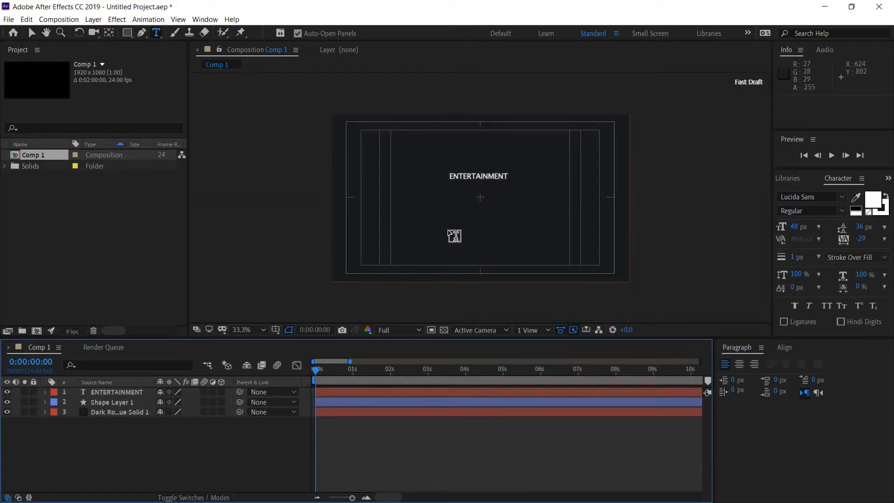
{"action": "left_click", "coordinate": [448, 229]}
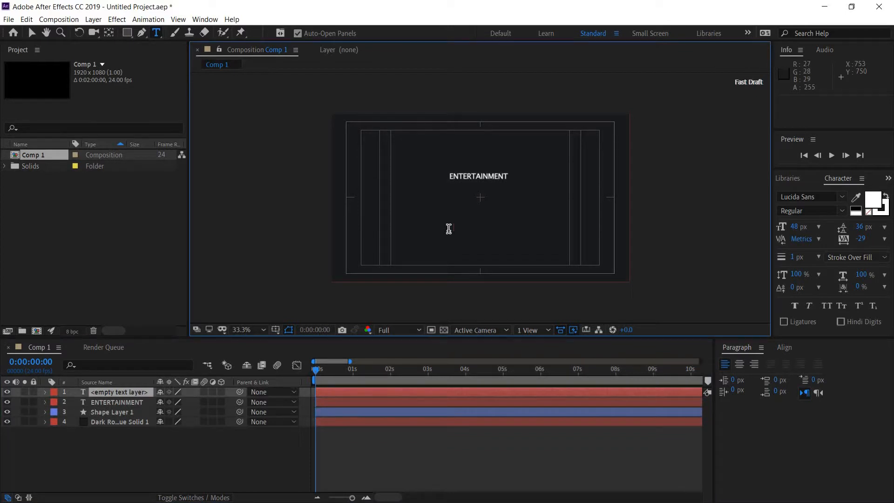
{"action": "type", "text": "HOUSE"}
Step: Format the ENTERTAINMENT text in Lucida Sans Unicode at 72 px and centre it just above the frame's middle, at about 678, 477
{"action": "left_click", "coordinate": [131, 401]}
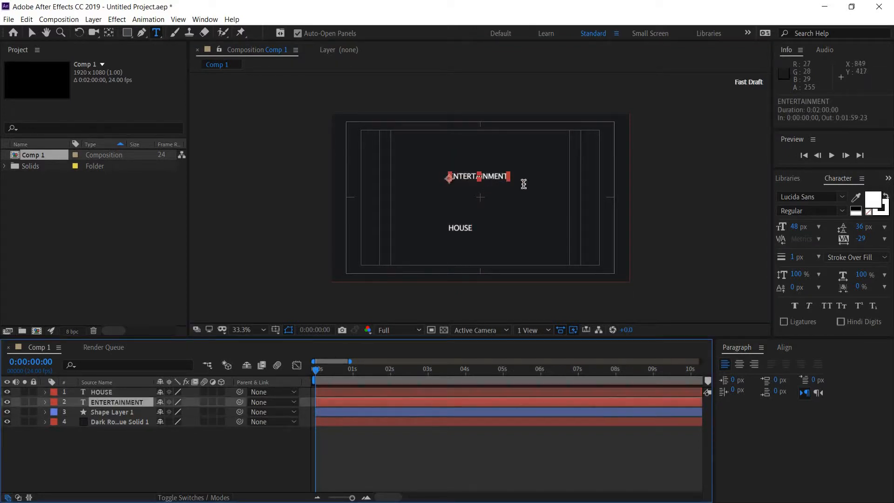
{"action": "left_click_drag", "start_coordinate": [516, 176], "coordinate": [443, 174]}
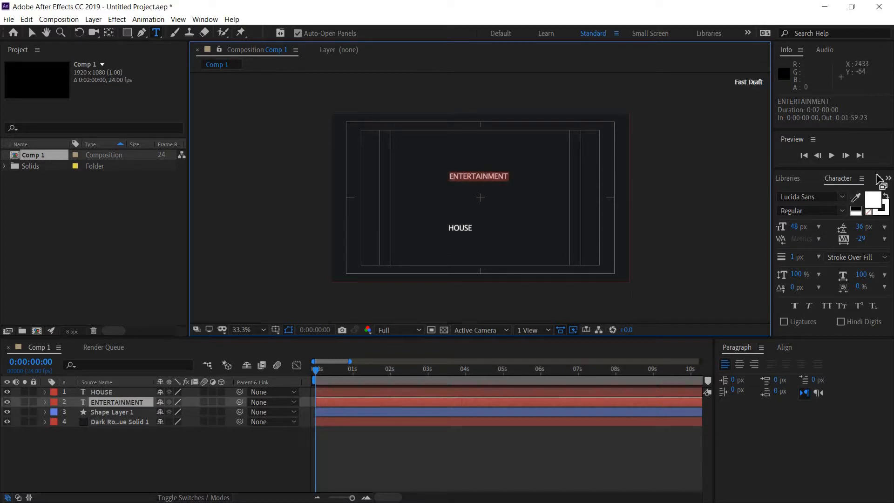
{"action": "left_click", "coordinate": [842, 196]}
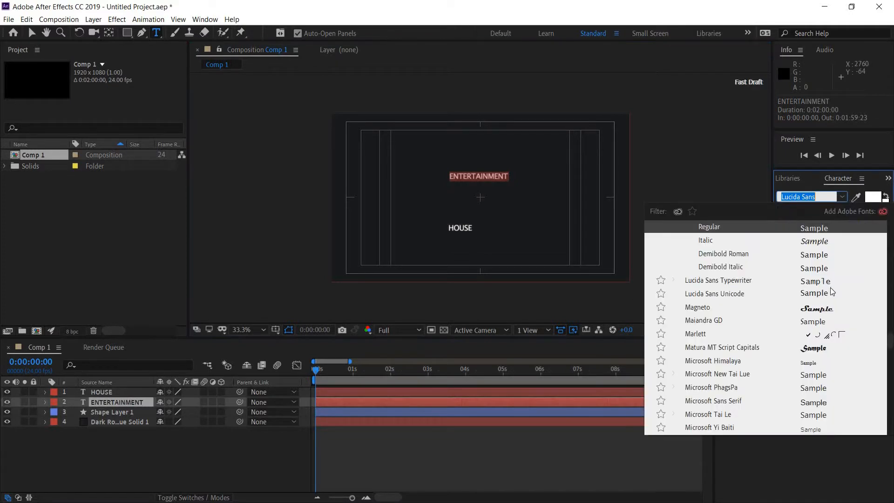
{"action": "left_click", "coordinate": [807, 294]}
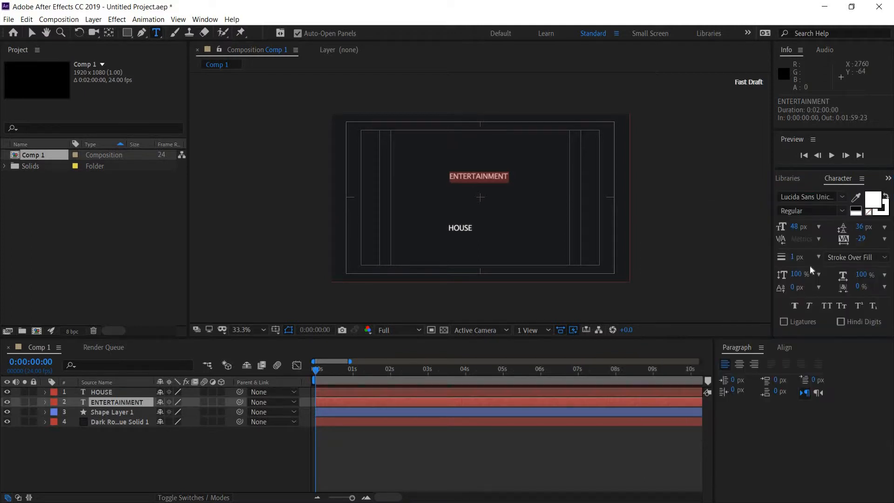
{"action": "left_click", "coordinate": [818, 227]}
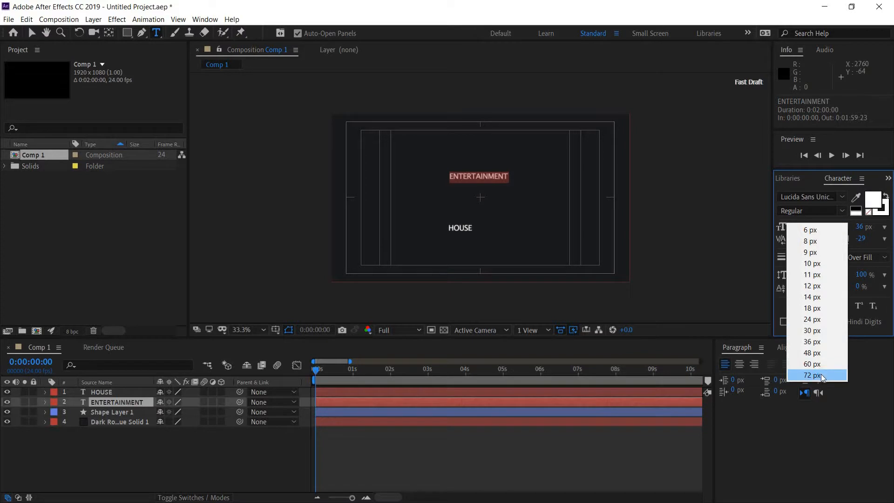
{"action": "left_click", "coordinate": [820, 374]}
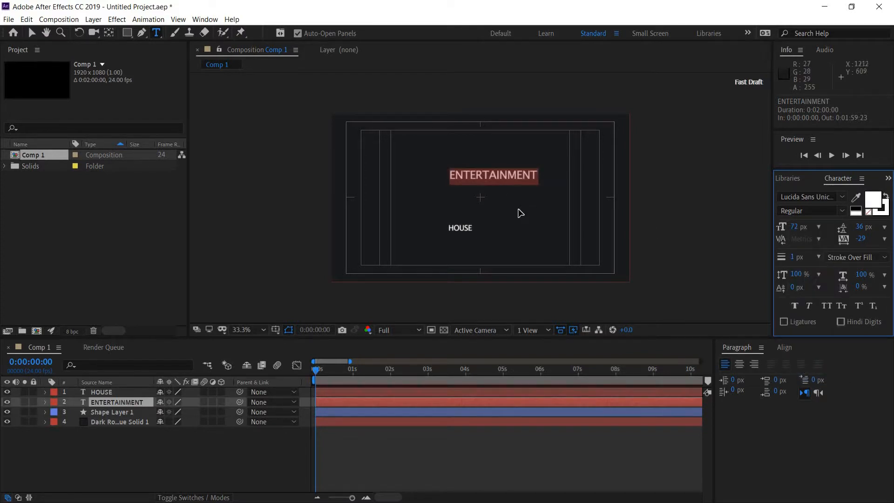
{"action": "mouse_move", "coordinate": [518, 214]}
{"action": "left_mouse_down"}
{"action": "mouse_move", "coordinate": [507, 222]}
{"action": "mouse_move", "coordinate": [504, 211]}
{"action": "left_mouse_up"}
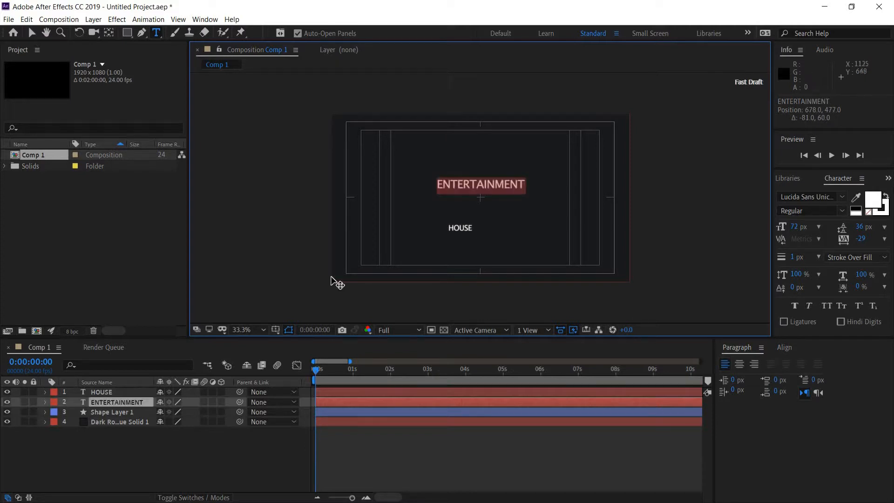
Step: Change the font of the whole HOUSE text to MV Boli
{"action": "left_click", "coordinate": [128, 390]}
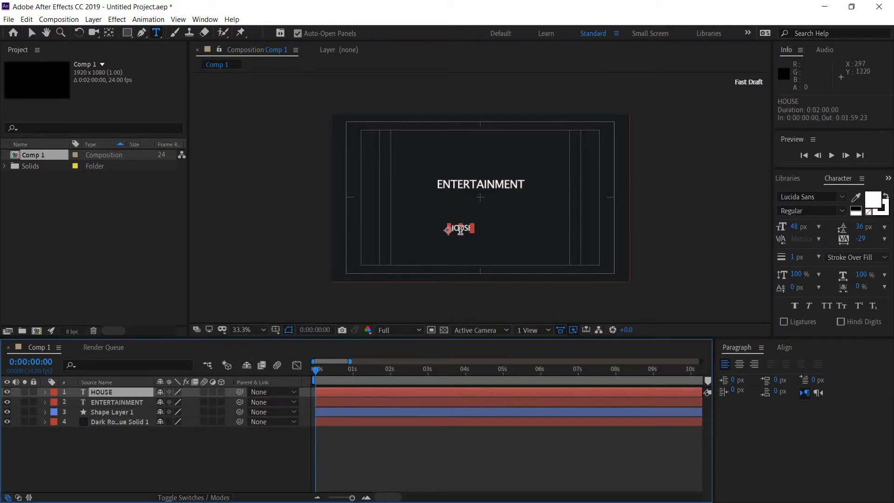
{"action": "left_click", "coordinate": [473, 228]}
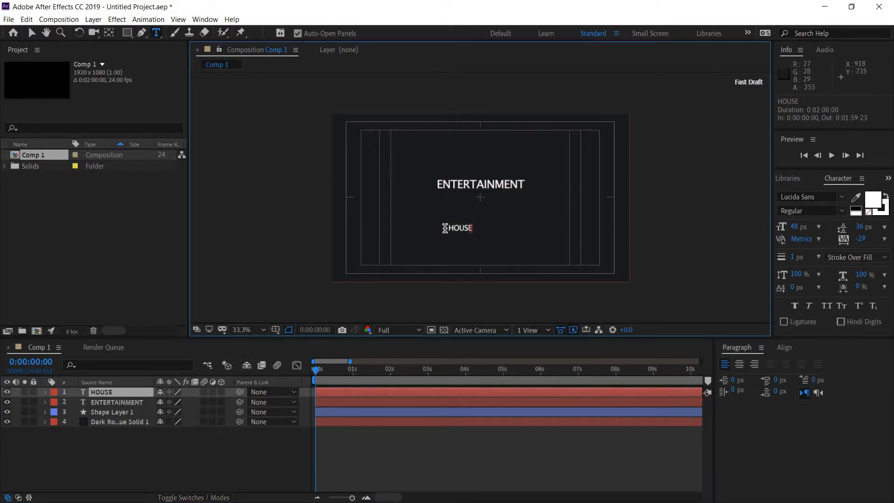
{"action": "left_click_drag", "start_coordinate": [444, 227], "coordinate": [474, 228]}
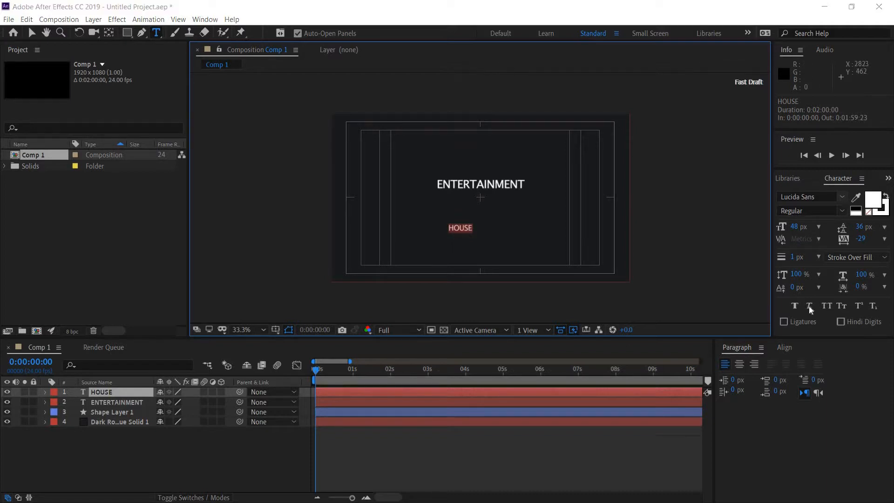
{"action": "left_click", "coordinate": [842, 199]}
{"action": "scroll", "coordinate": [835, 370], "scroll_direction": "down", "scroll_amount": 2}
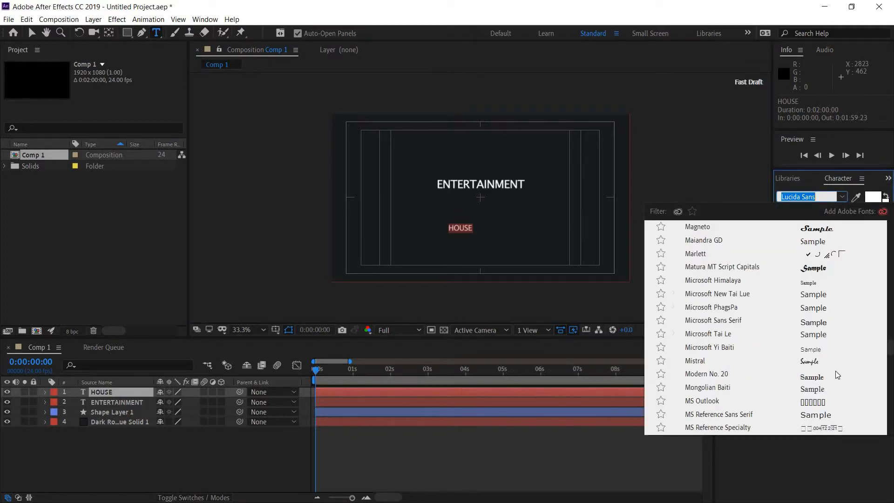
{"action": "scroll", "coordinate": [835, 370], "scroll_direction": "down", "scroll_amount": 4}
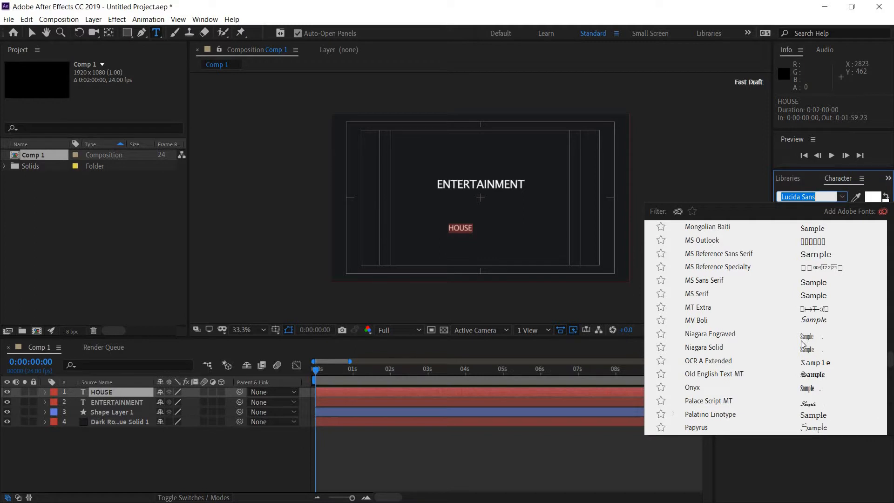
{"action": "scroll", "coordinate": [821, 323], "scroll_direction": "down", "scroll_amount": 1}
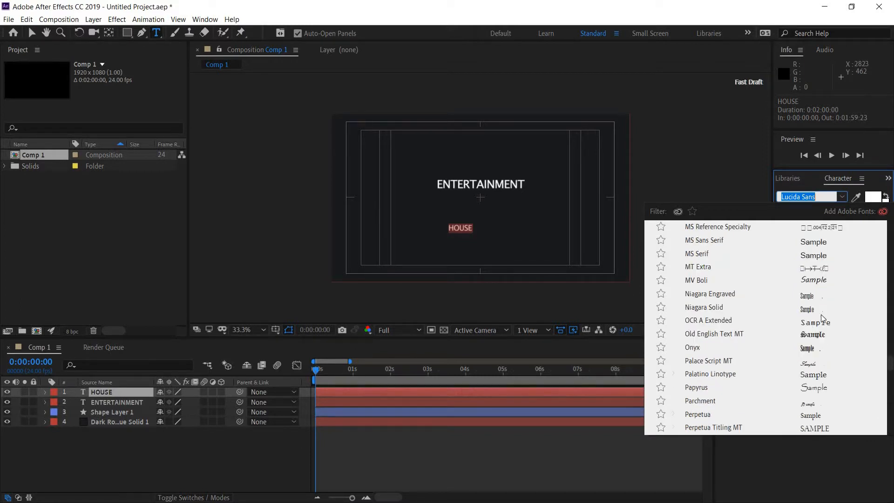
{"action": "scroll", "coordinate": [819, 327], "scroll_direction": "up", "scroll_amount": 1}
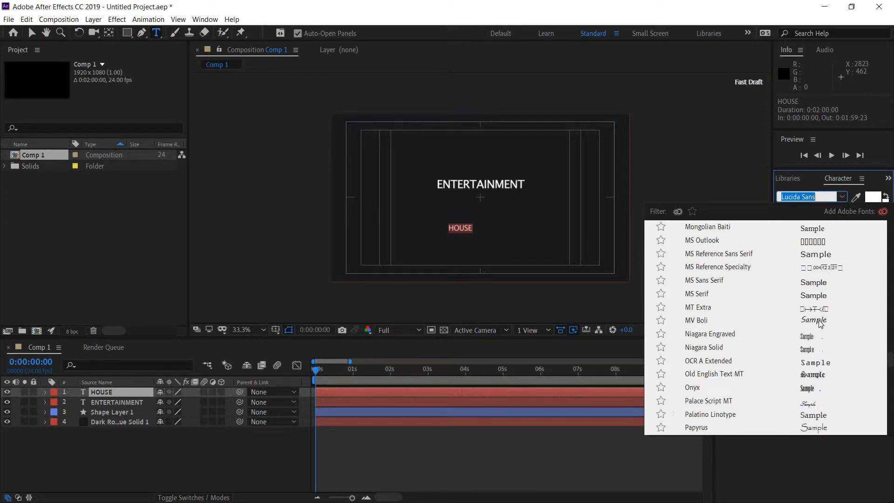
{"action": "left_click", "coordinate": [820, 324]}
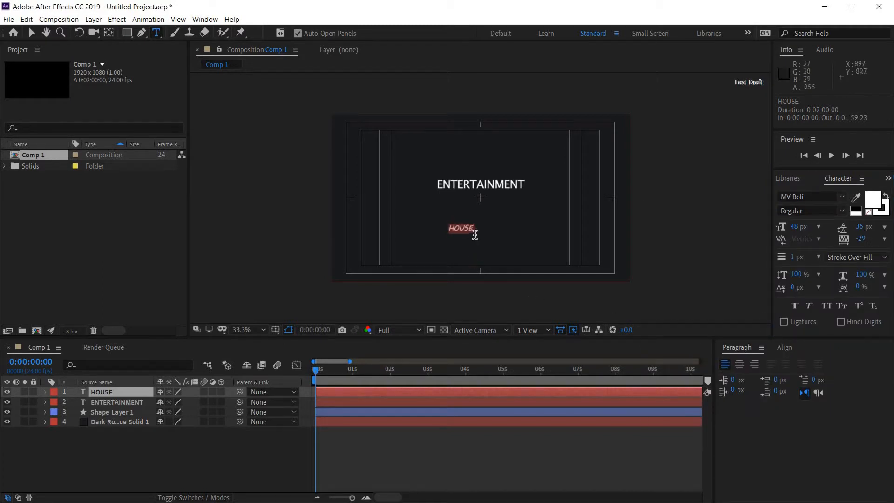
Step: Try the Onyx font on the HOUSE text
{"action": "left_click", "coordinate": [844, 196]}
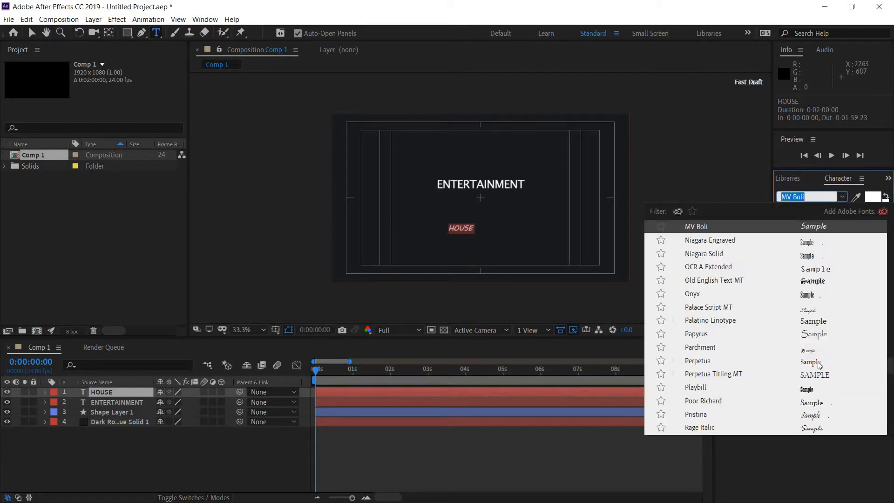
{"action": "scroll", "coordinate": [819, 365], "scroll_direction": "down", "scroll_amount": 2}
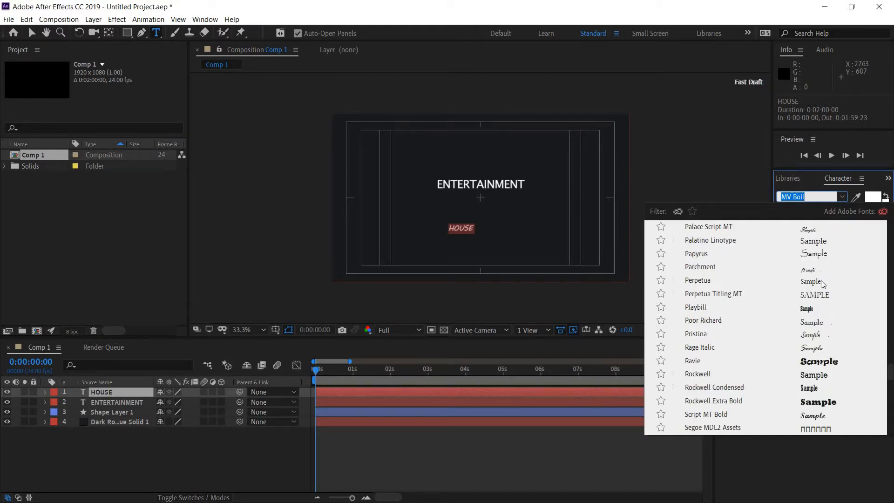
{"action": "scroll", "coordinate": [822, 283], "scroll_direction": "up", "scroll_amount": 2}
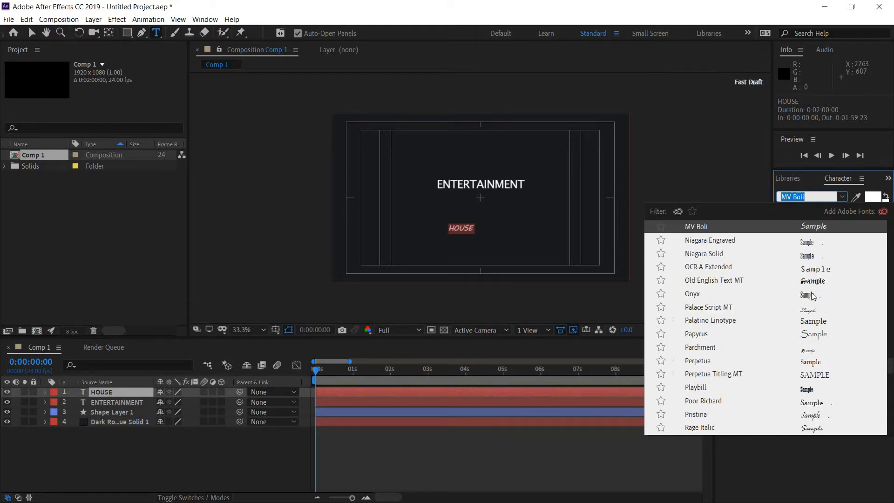
{"action": "left_click", "coordinate": [812, 294]}
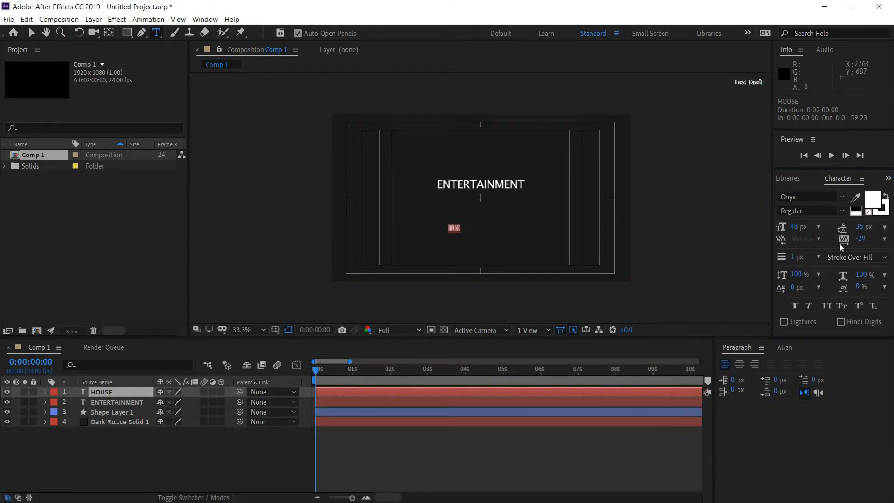
Step: Set the HOUSE text in Verdana and centre it just beneath ENTERTAINMENT, at about 882, 606
{"action": "left_click", "coordinate": [844, 197]}
{"action": "scroll", "coordinate": [831, 314], "scroll_direction": "down", "scroll_amount": 10}
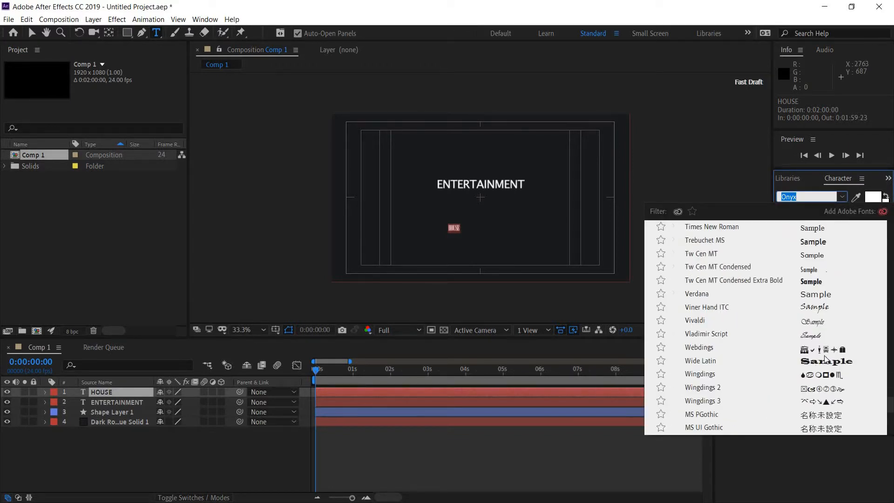
{"action": "left_click", "coordinate": [813, 294]}
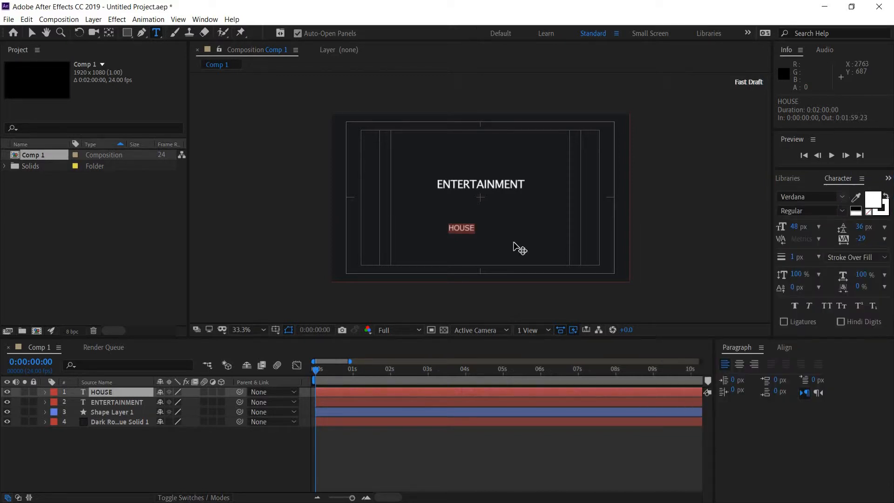
{"action": "left_click_drag", "start_coordinate": [497, 252], "coordinate": [502, 234]}
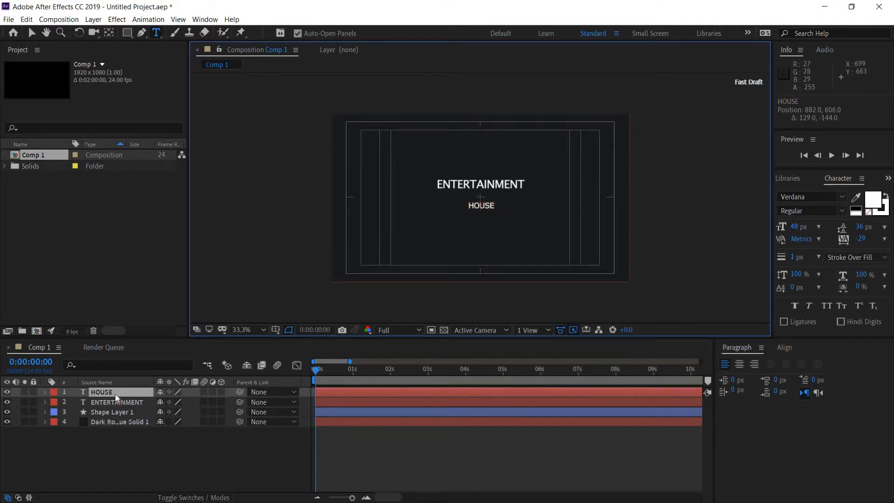
Step: Colour the whole ENTERTAINMENT text bright green, hex 52D70E
{"action": "left_click", "coordinate": [510, 192]}
{"action": "left_click_drag", "start_coordinate": [530, 186], "coordinate": [389, 176]}
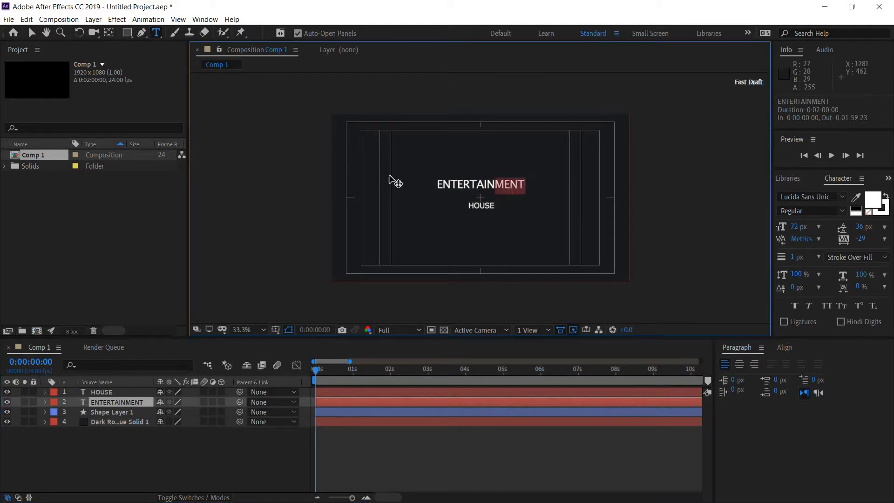
{"action": "left_click", "coordinate": [879, 202]}
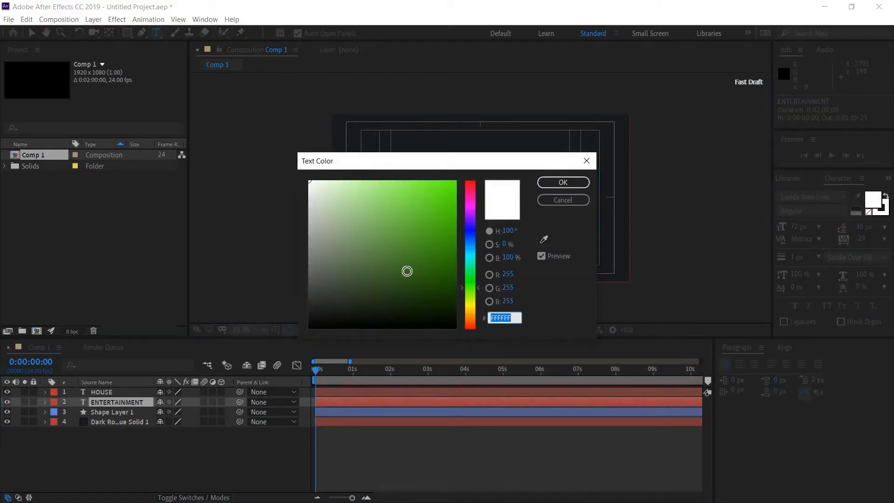
{"action": "left_click", "coordinate": [396, 216]}
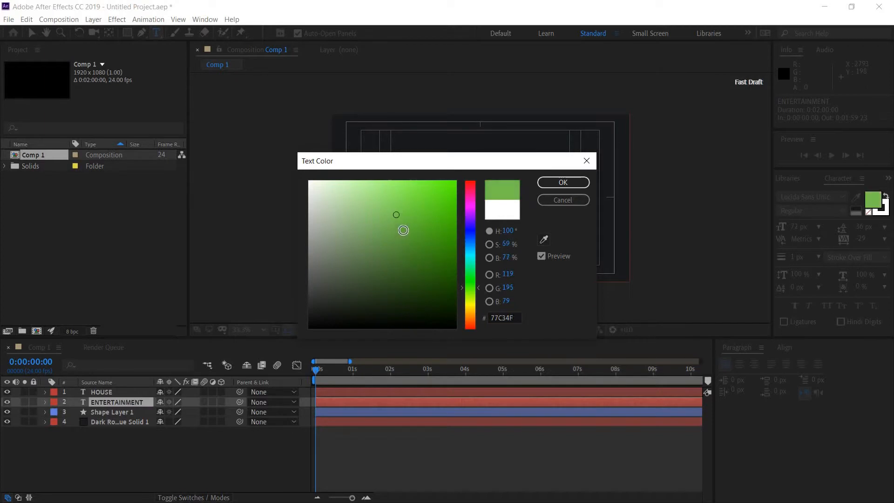
{"action": "left_click_drag", "start_coordinate": [405, 229], "coordinate": [385, 185]}
{"action": "left_click_drag", "start_coordinate": [437, 215], "coordinate": [447, 203]}
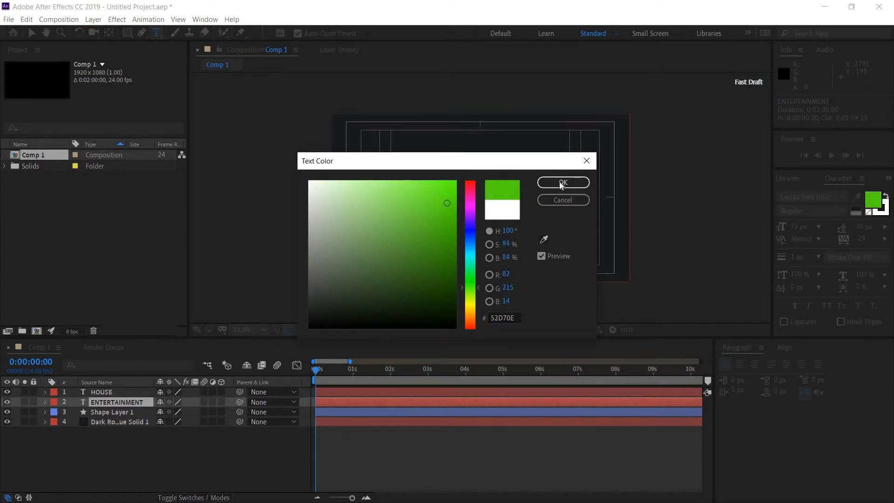
{"action": "key", "text": "Return"}
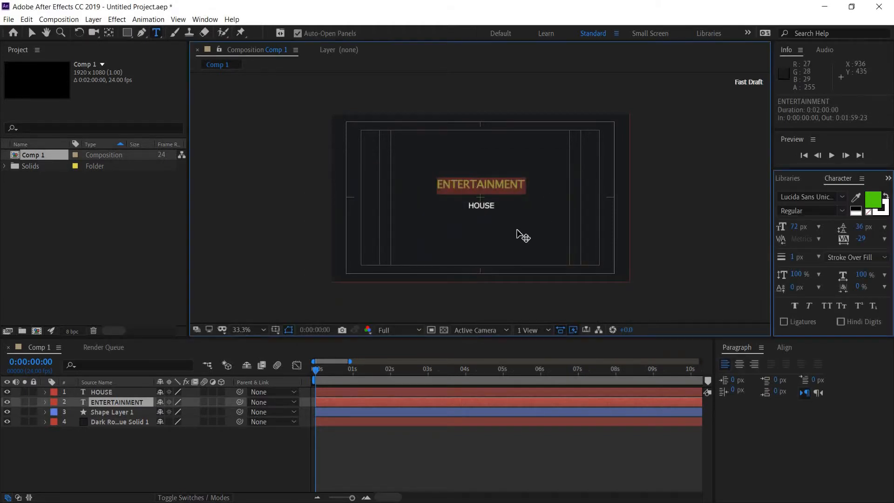
{"action": "key", "text": "KP_Enter"}
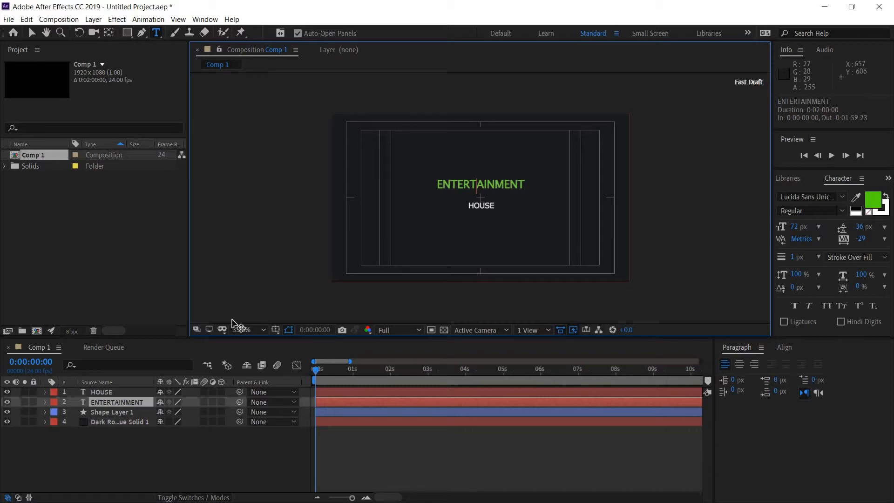
Step: Unlink the ENTERTAINMENT layer's scale proportions and keyframe its scale at 100, 0% at 0:00:00:00
{"action": "left_click", "coordinate": [45, 402]}
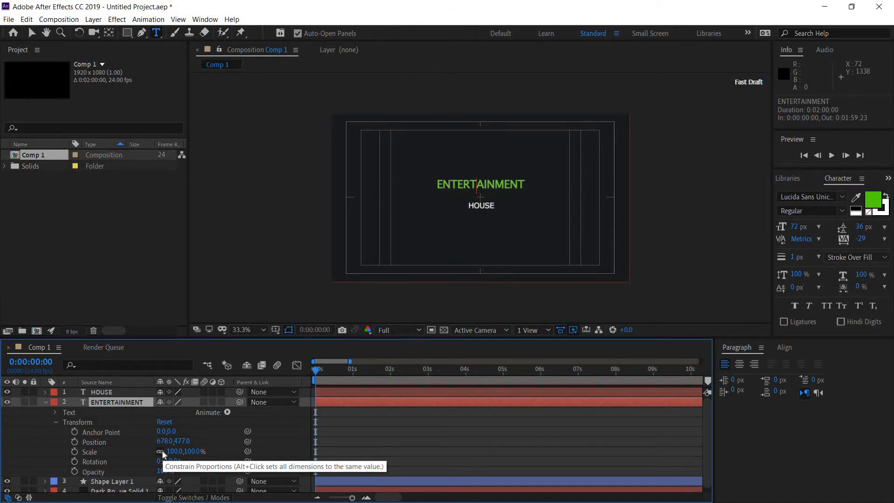
{"action": "left_click", "coordinate": [173, 451]}
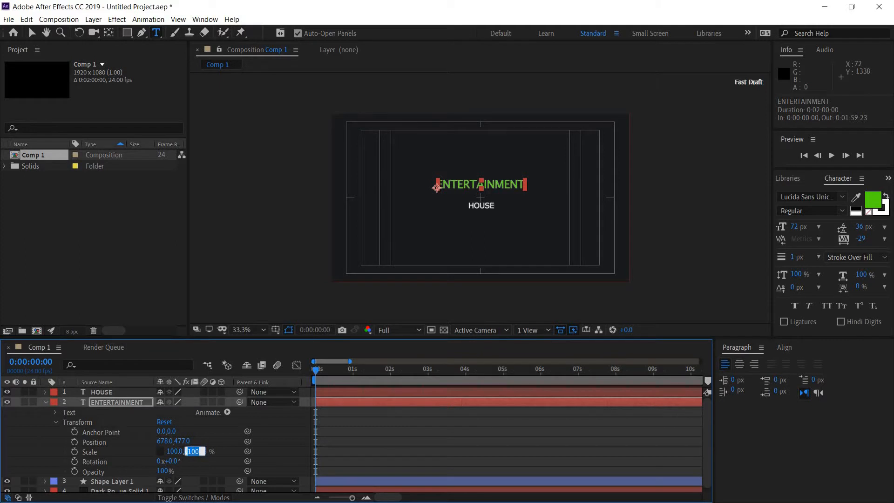
{"action": "type", "text": "0"}
{"action": "key", "text": "Return"}
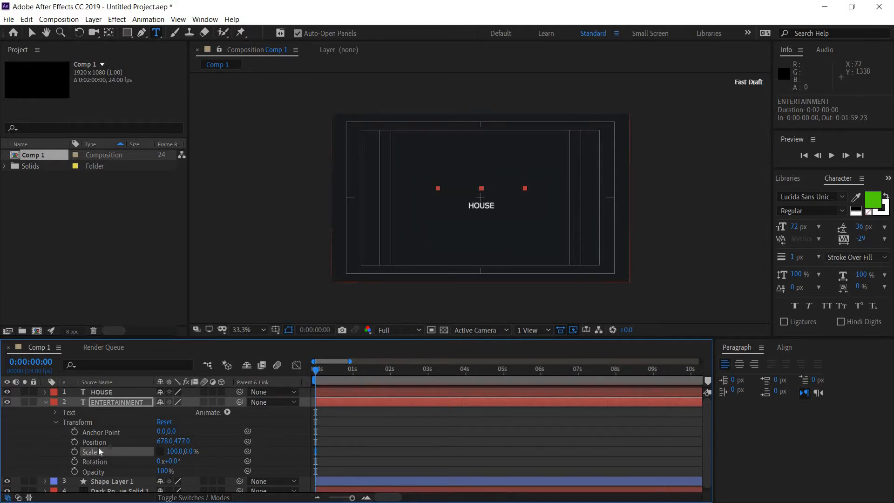
{"action": "left_click", "coordinate": [74, 451]}
Step: Keyframe the ENTERTAINMENT layer's vertical scale at 100% at 0:00:01:03
{"action": "left_click", "coordinate": [347, 376]}
{"action": "left_click", "coordinate": [358, 378]}
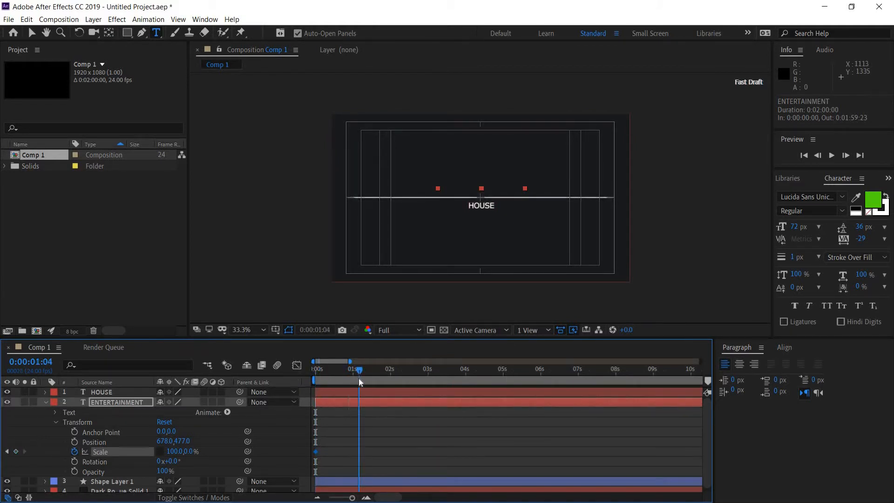
{"action": "left_click_drag", "start_coordinate": [359, 378], "coordinate": [357, 378]}
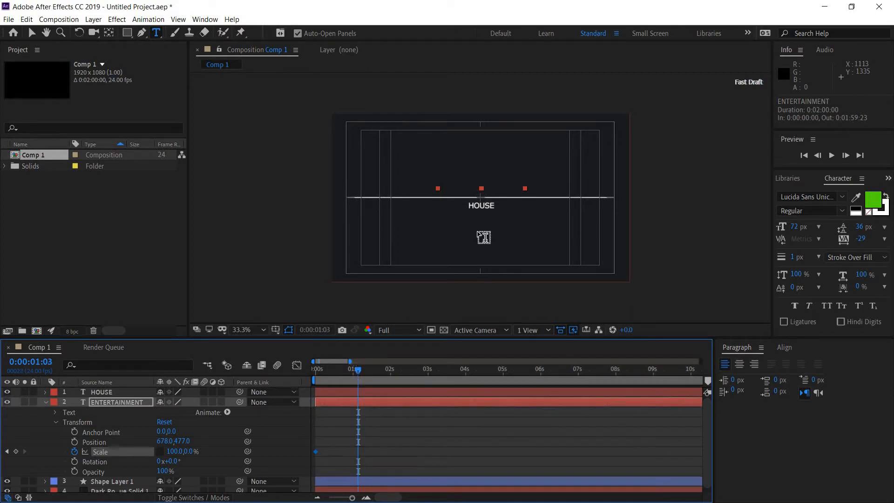
{"action": "left_click", "coordinate": [189, 451]}
{"action": "type", "text": "100"}
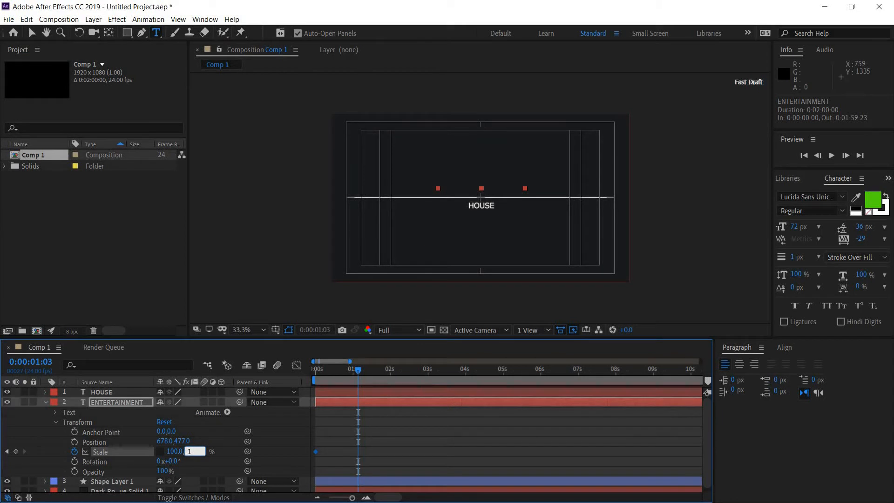
{"action": "key", "text": "Return"}
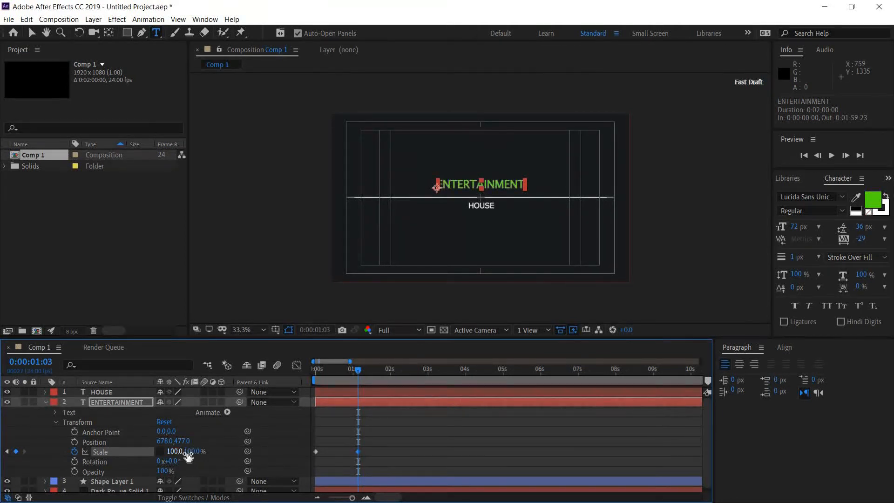
Step: Keyframe the ENTERTAINMENT layer's opacity at 0% at the start of the composition
{"action": "scroll", "coordinate": [94, 473], "scroll_direction": "down", "scroll_amount": 1}
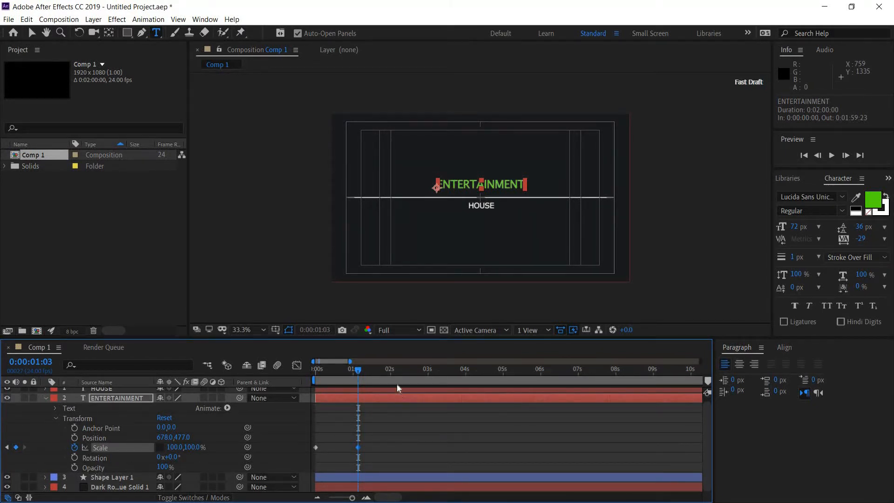
{"action": "left_click_drag", "start_coordinate": [359, 371], "coordinate": [313, 375]}
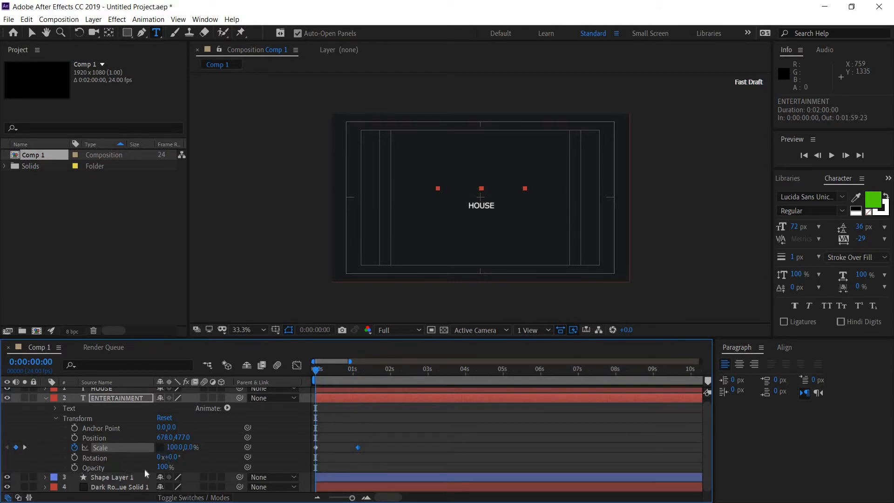
{"action": "left_click", "coordinate": [163, 466]}
{"action": "type", "text": "0"}
{"action": "key", "text": "Return"}
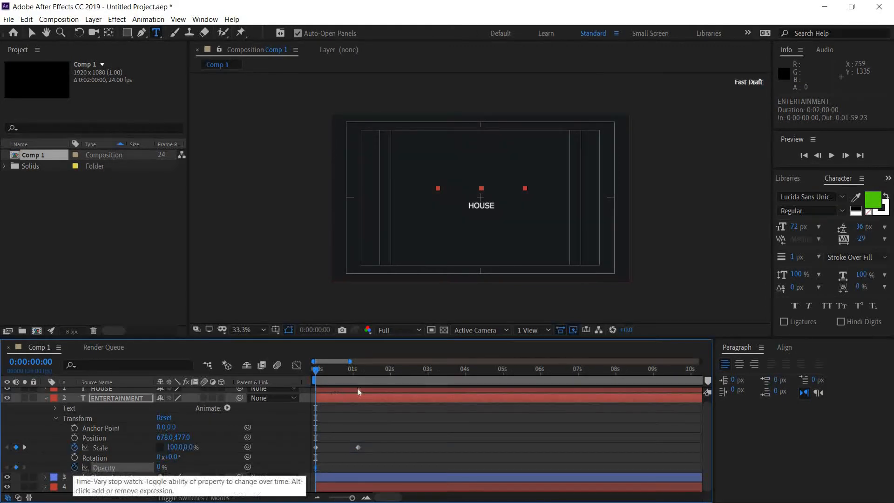
{"action": "left_click", "coordinate": [74, 467]}
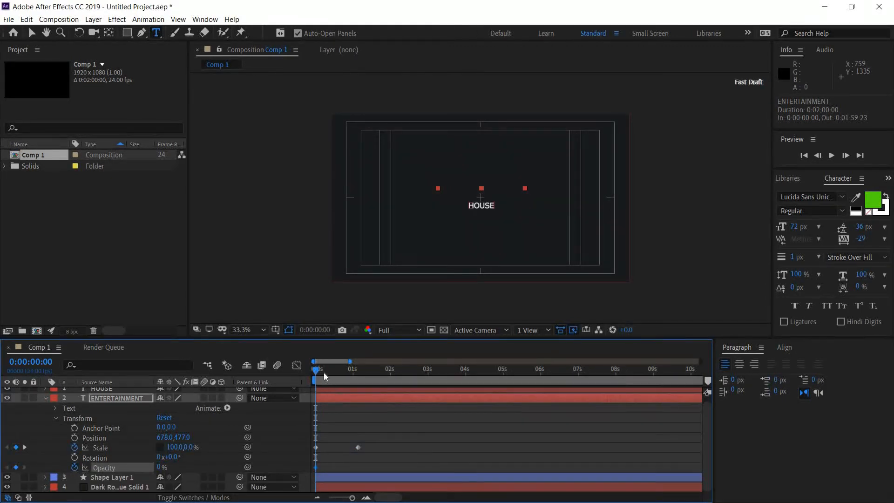
Step: Keyframe the ENTERTAINMENT layer's opacity at 100% at 0:00:01:05
{"action": "left_click", "coordinate": [357, 375]}
{"action": "key", "text": "Page_Up"}
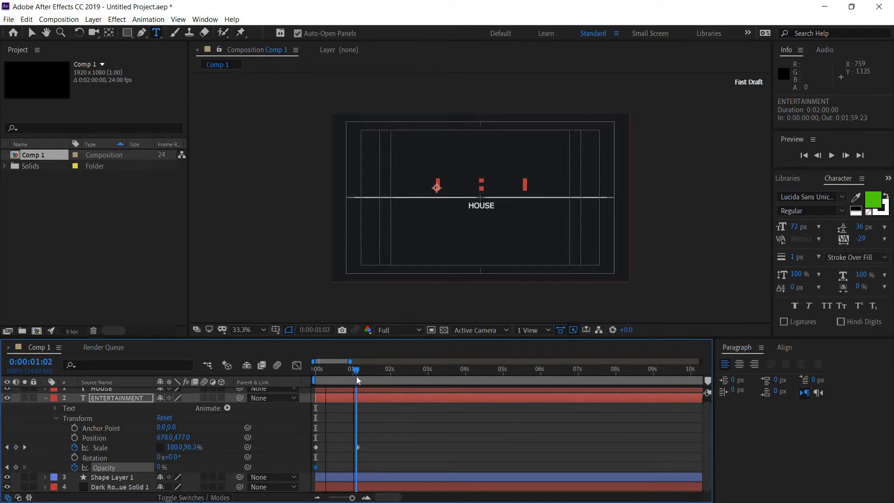
{"action": "key", "text": "Page_Down"}
{"action": "key", "text": "Page_Down"}
{"action": "key", "text": "Page_Down"}
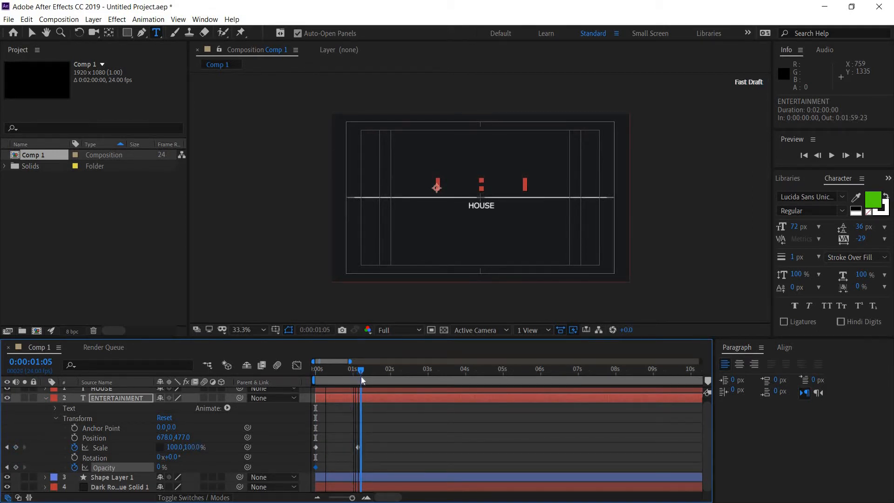
{"action": "left_click", "coordinate": [160, 467]}
{"action": "type", "text": "1"}
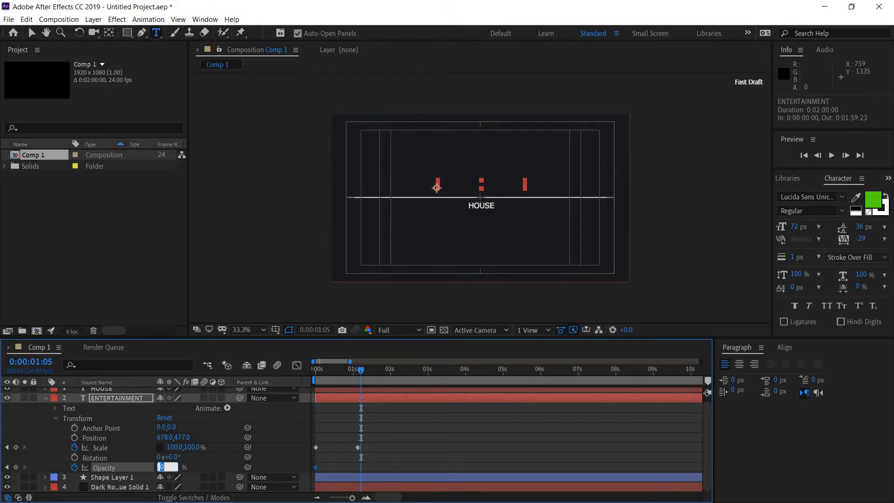
{"action": "type", "text": "00"}
{"action": "key", "text": "Return"}
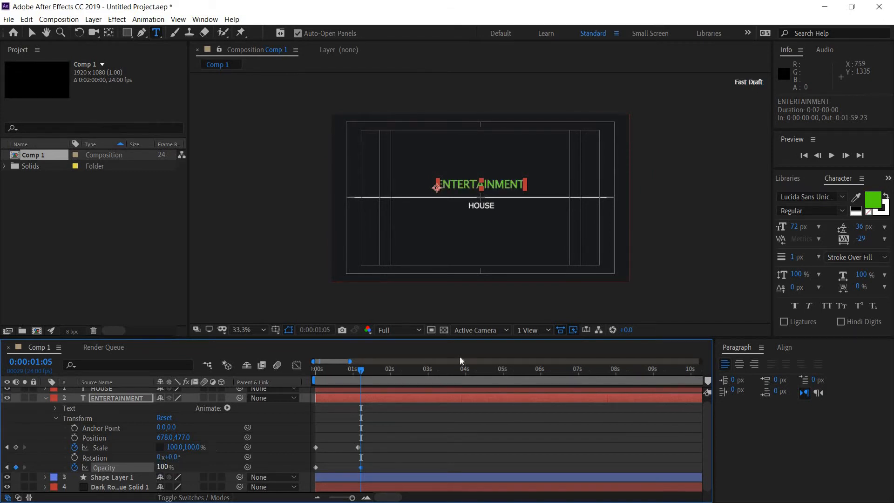
Step: Apply Easy Ease to both scale keyframes of the ENTERTAINMENT layer
{"action": "left_click", "coordinate": [381, 447]}
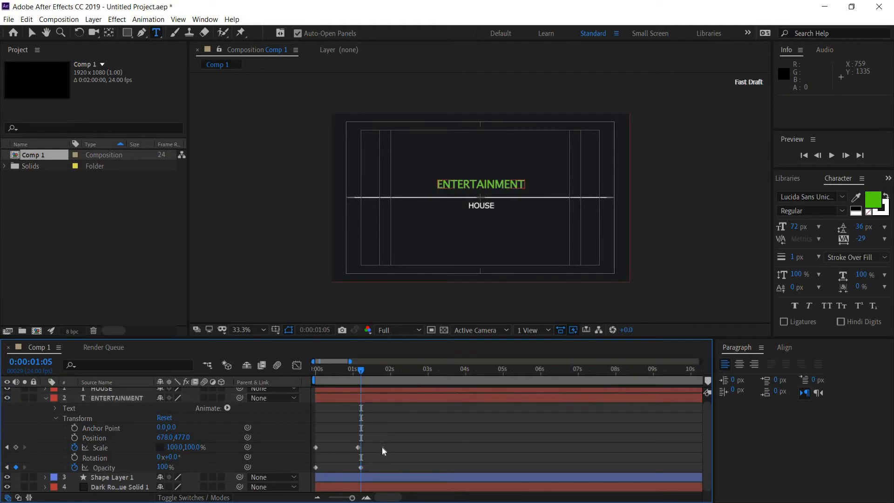
{"action": "mouse_move", "coordinate": [335, 451]}
{"action": "left_mouse_down"}
{"action": "mouse_move", "coordinate": [317, 452]}
{"action": "mouse_move", "coordinate": [346, 448]}
{"action": "left_mouse_up"}
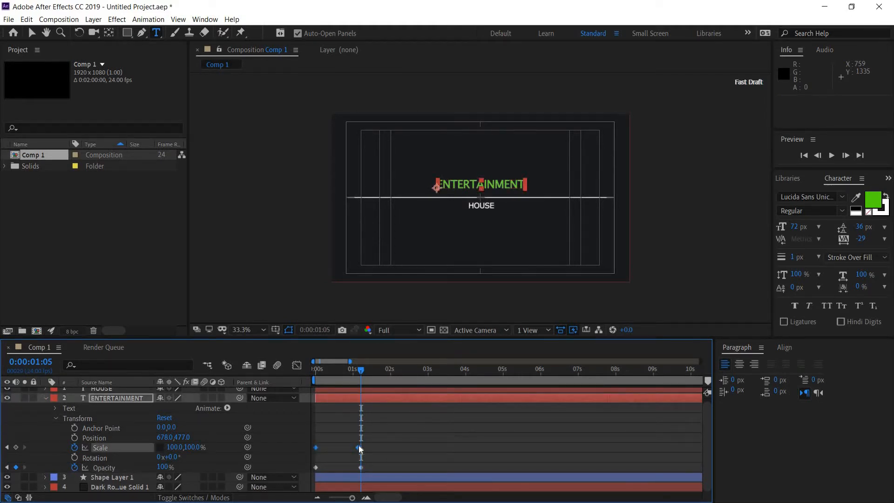
{"action": "right_click", "coordinate": [358, 445]}
{"action": "mouse_move", "coordinate": [409, 438]}
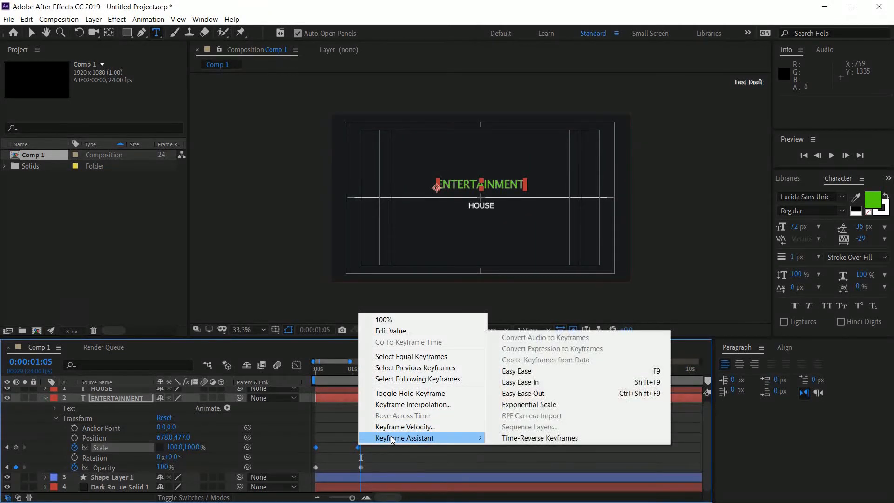
{"action": "left_click", "coordinate": [514, 370]}
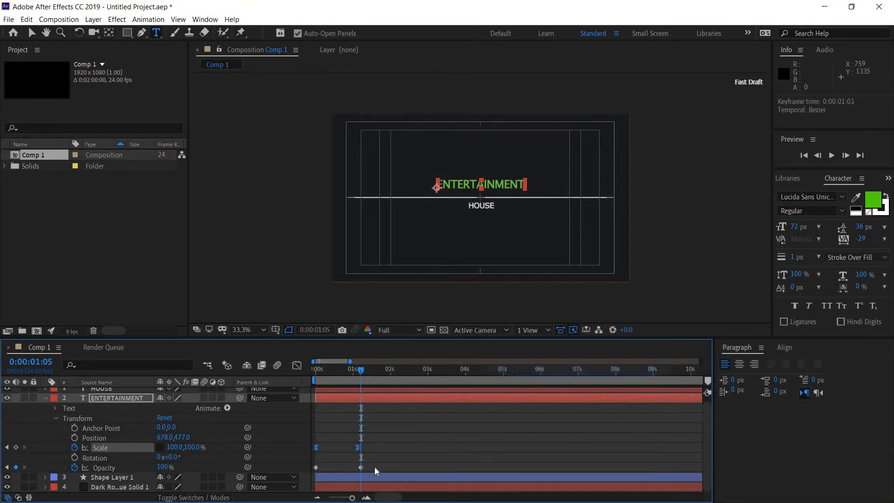
Step: Apply Easy Ease to both opacity keyframes of the ENTERTAINMENT layer
{"action": "left_click", "coordinate": [374, 467]}
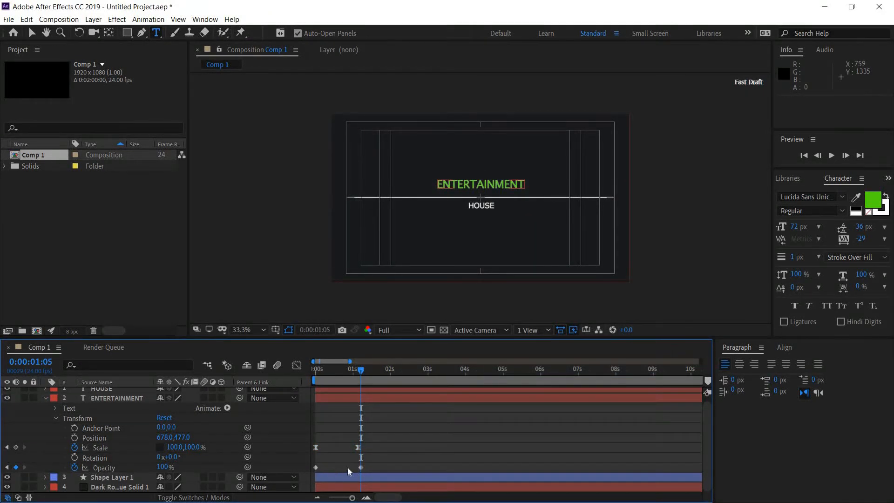
{"action": "left_click_drag", "start_coordinate": [378, 465], "coordinate": [315, 471]}
{"action": "right_click", "coordinate": [362, 467]}
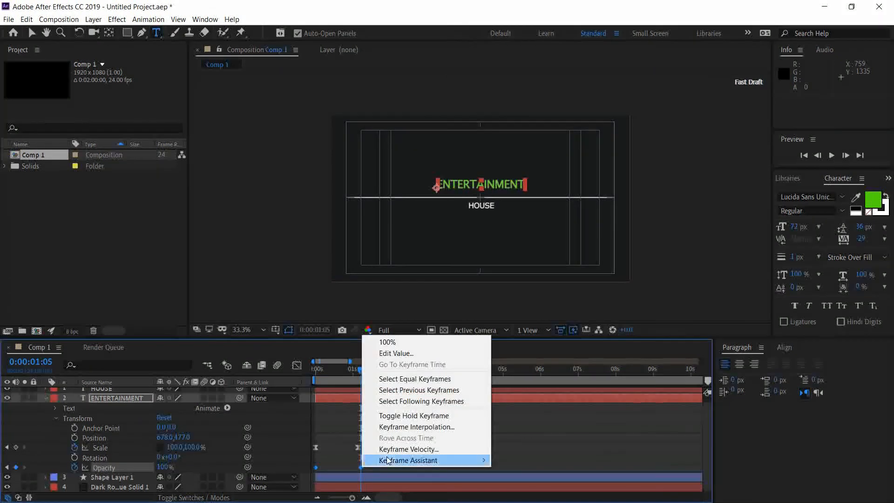
{"action": "mouse_move", "coordinate": [387, 460]}
{"action": "left_click", "coordinate": [548, 392]}
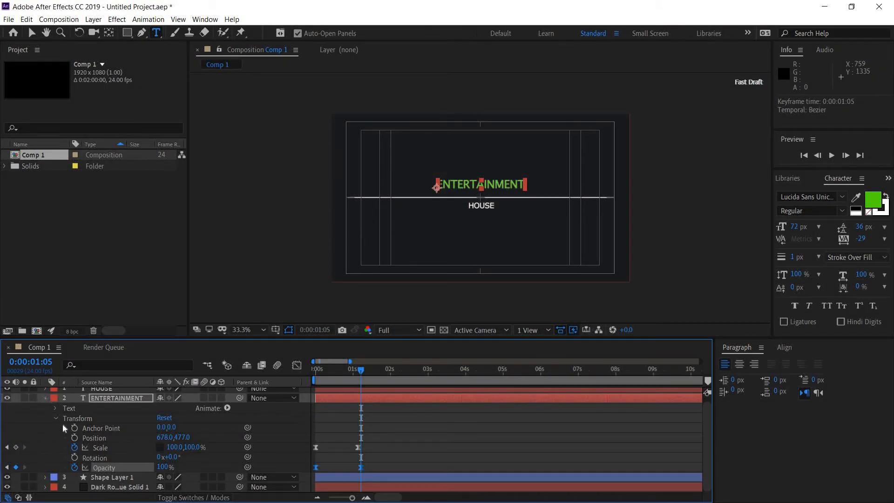
Step: Unlink the HOUSE layer's scale dimensions and keyframe its vertical scale at 0% at the start of the composition
{"action": "left_click", "coordinate": [45, 398]}
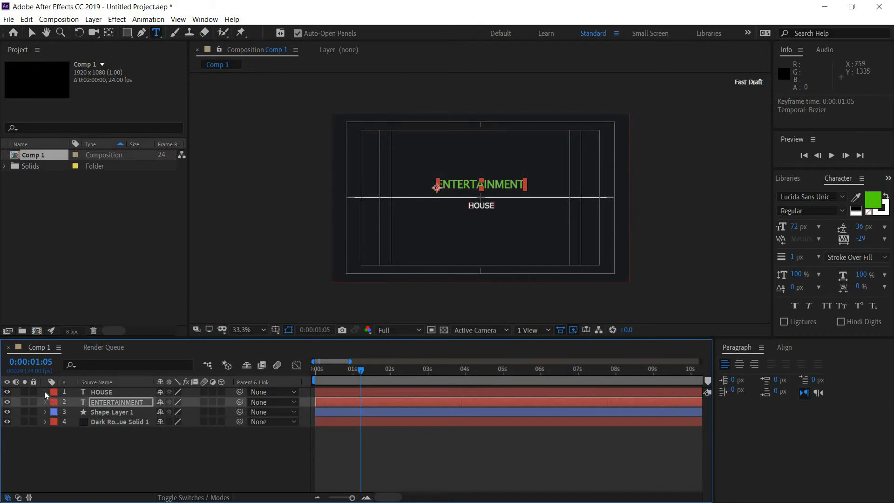
{"action": "left_click", "coordinate": [44, 392]}
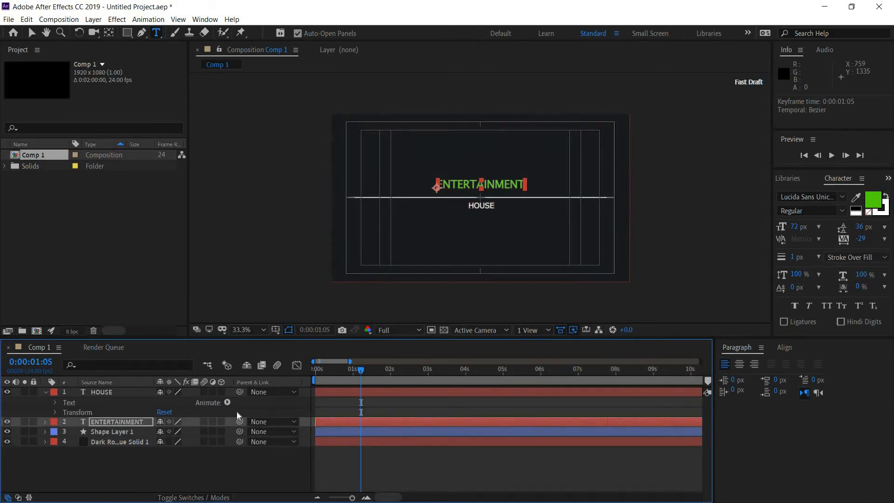
{"action": "left_click", "coordinate": [55, 412]}
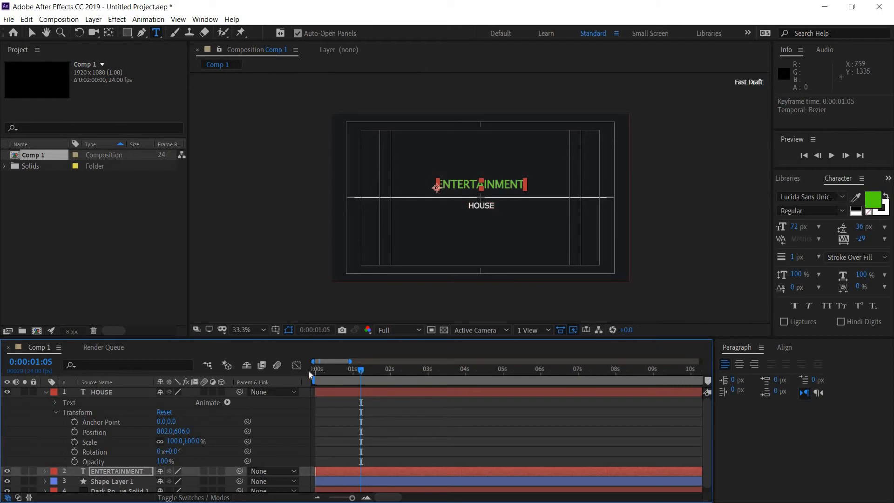
{"action": "key", "text": "Home"}
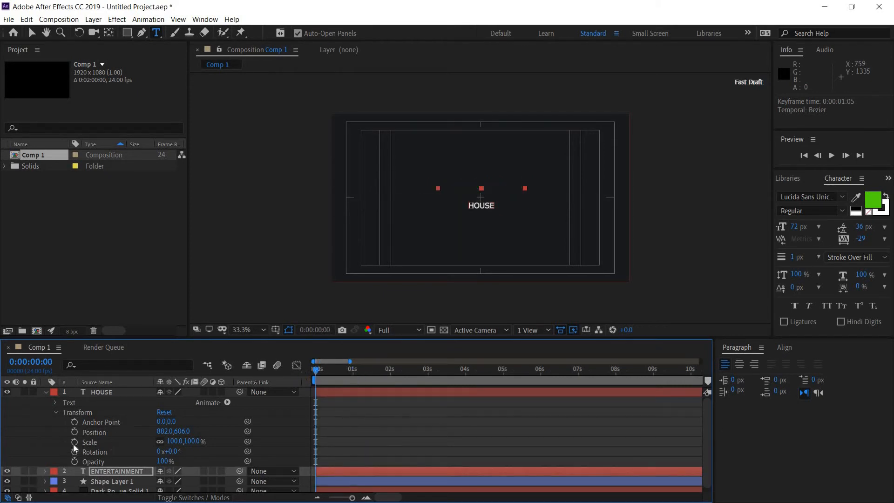
{"action": "left_click", "coordinate": [173, 441]}
{"action": "left_click", "coordinate": [160, 440]}
{"action": "left_click", "coordinate": [197, 442]}
{"action": "type", "text": "0"}
{"action": "key", "text": "Return"}
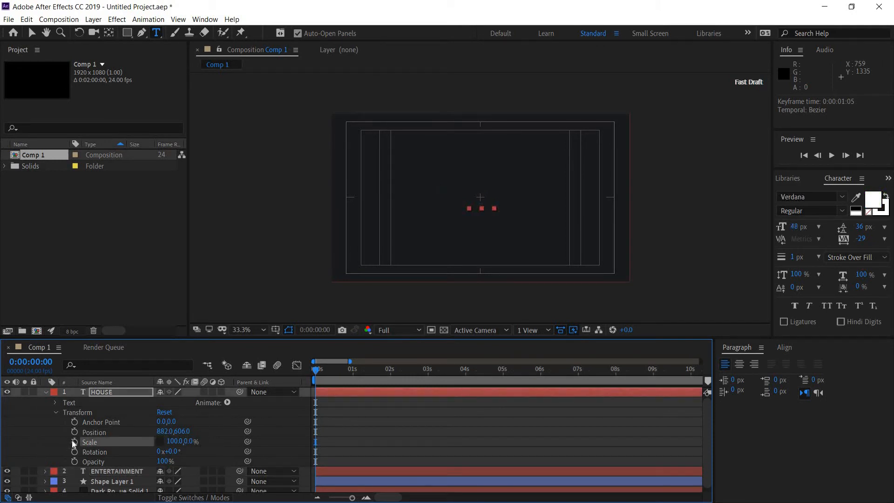
{"action": "left_click", "coordinate": [74, 442]}
Step: Keyframe the HOUSE layer's vertical scale at 100% at 0:00:01:07
{"action": "left_click_drag", "start_coordinate": [341, 370], "coordinate": [365, 373]}
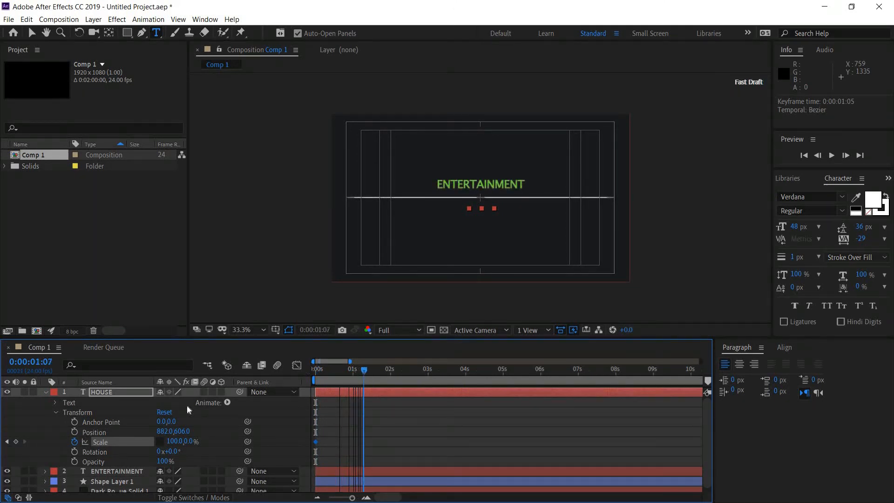
{"action": "left_click", "coordinate": [189, 441]}
{"action": "type", "text": "100"}
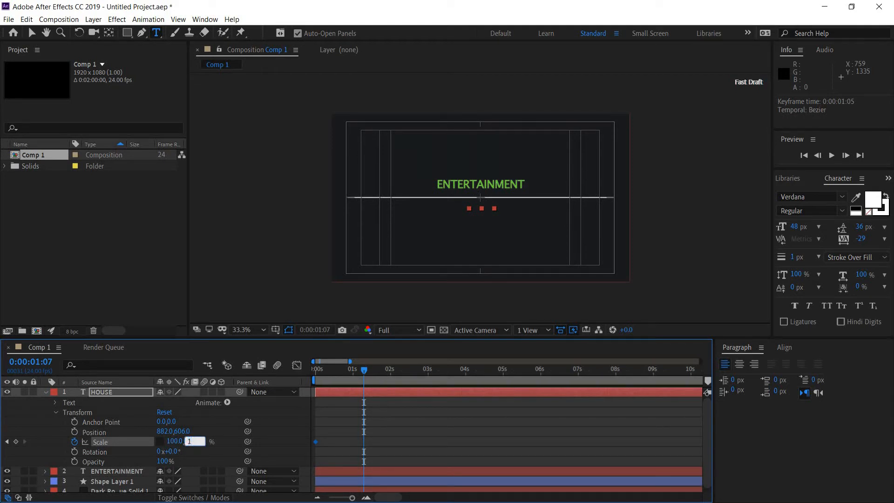
{"action": "key", "text": "Return"}
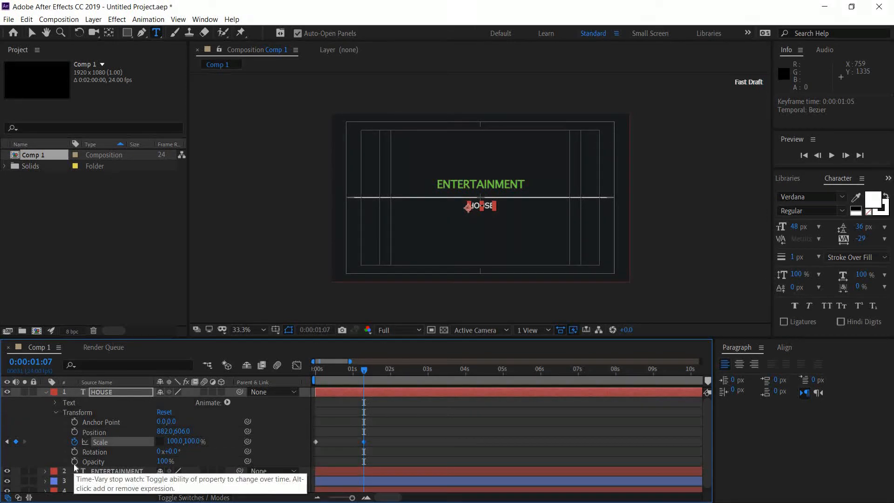
Step: Apply Easy Ease to both scale keyframes of the HOUSE layer
{"action": "left_click", "coordinate": [387, 440]}
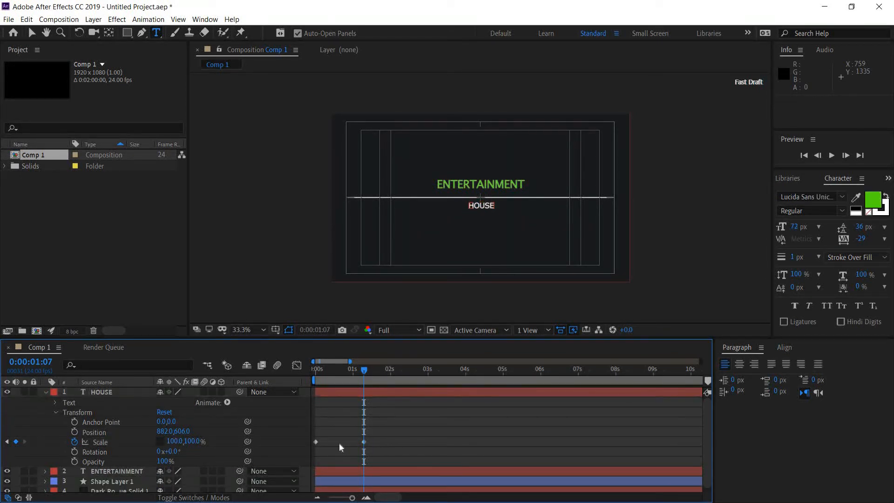
{"action": "left_click_drag", "start_coordinate": [339, 443], "coordinate": [306, 442]}
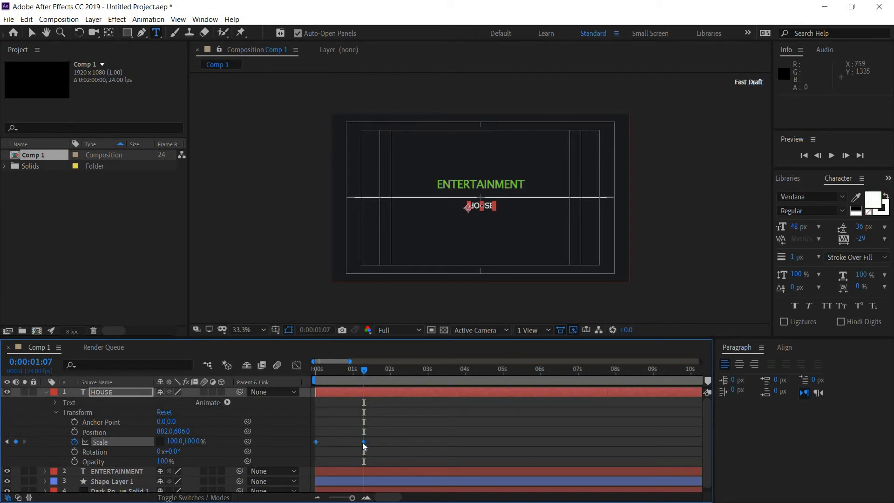
{"action": "right_click", "coordinate": [363, 441]}
{"action": "mouse_move", "coordinate": [419, 435]}
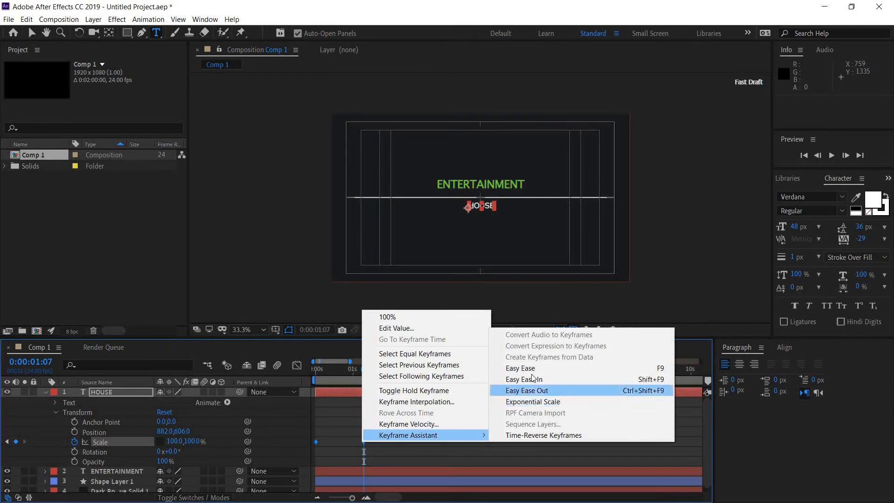
{"action": "left_click", "coordinate": [532, 368]}
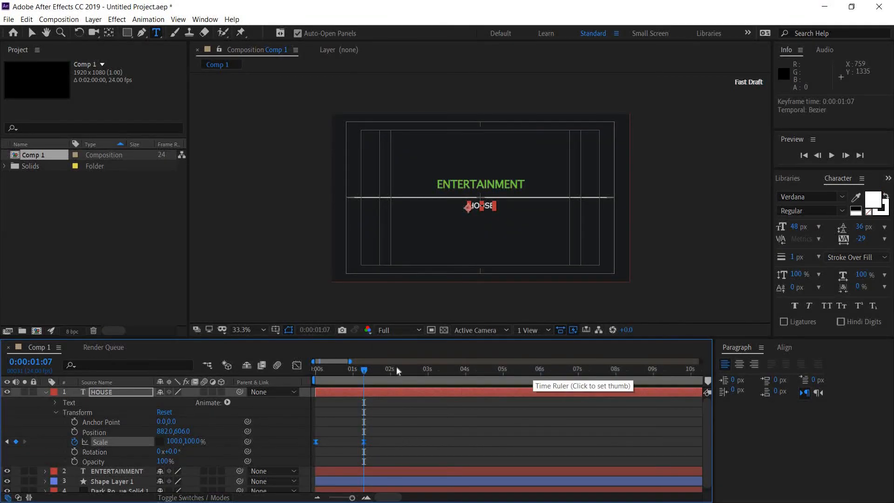
Step: Preview the title animation from the start of the composition, then return to the first frame
{"action": "left_click_drag", "start_coordinate": [362, 376], "coordinate": [305, 382]}
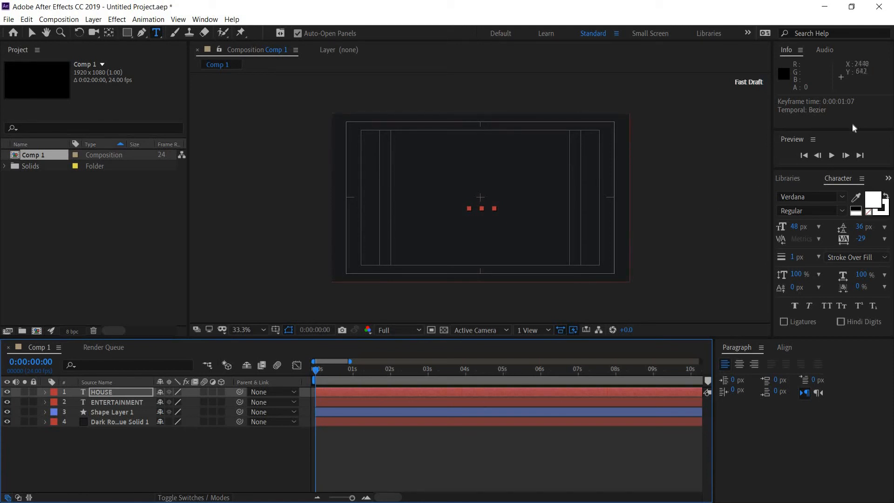
{"action": "left_click", "coordinate": [832, 155]}
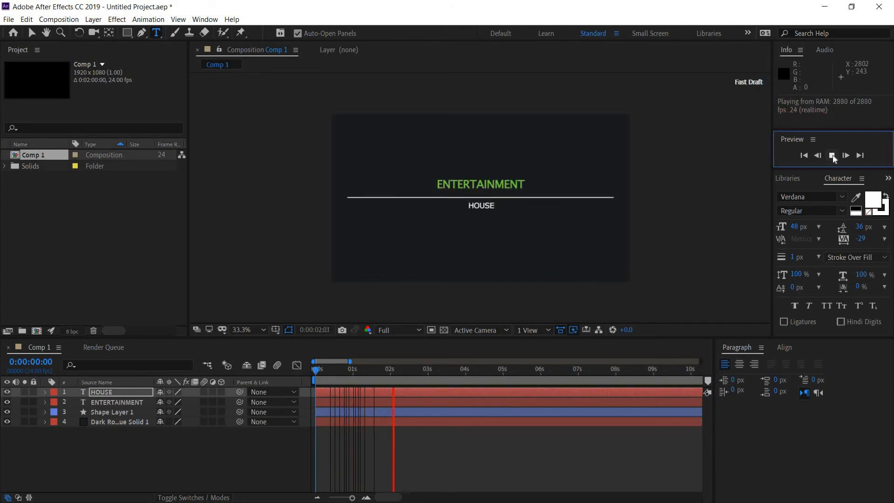
{"action": "left_click", "coordinate": [831, 155]}
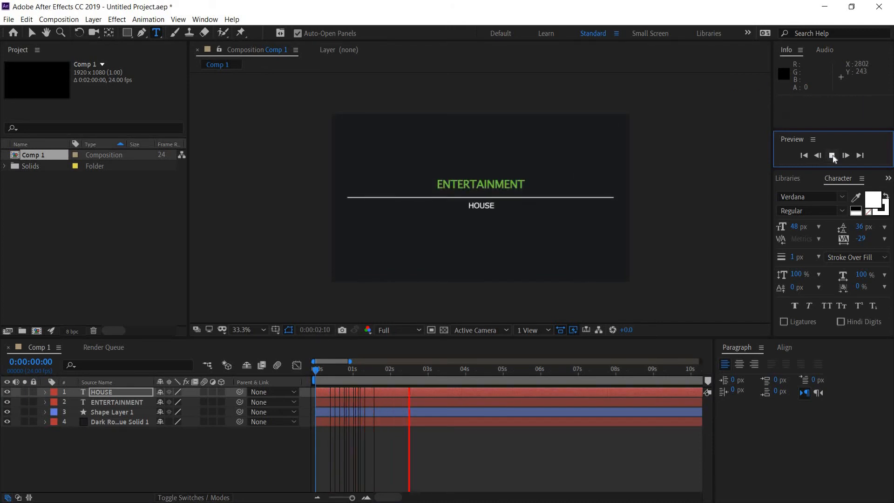
{"action": "left_click", "coordinate": [803, 155]}
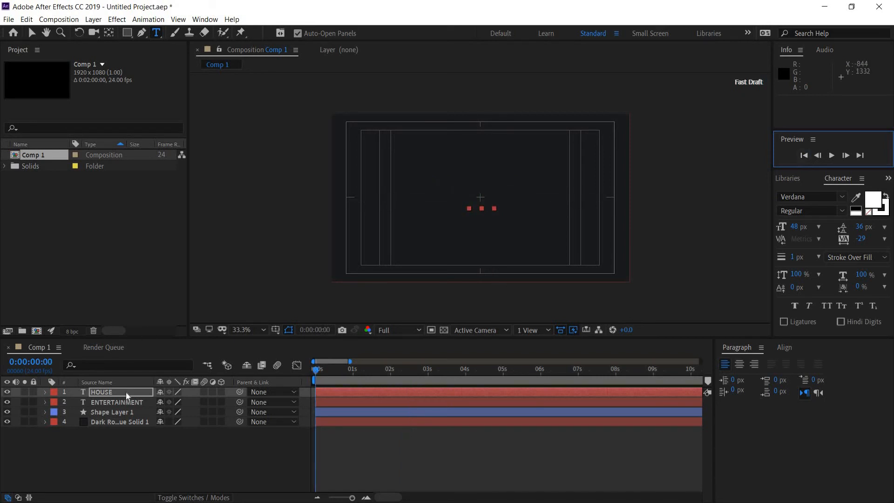
Step: Pre-compose the HOUSE text layer, moving all attributes into the new composition
{"action": "left_click", "coordinate": [129, 392]}
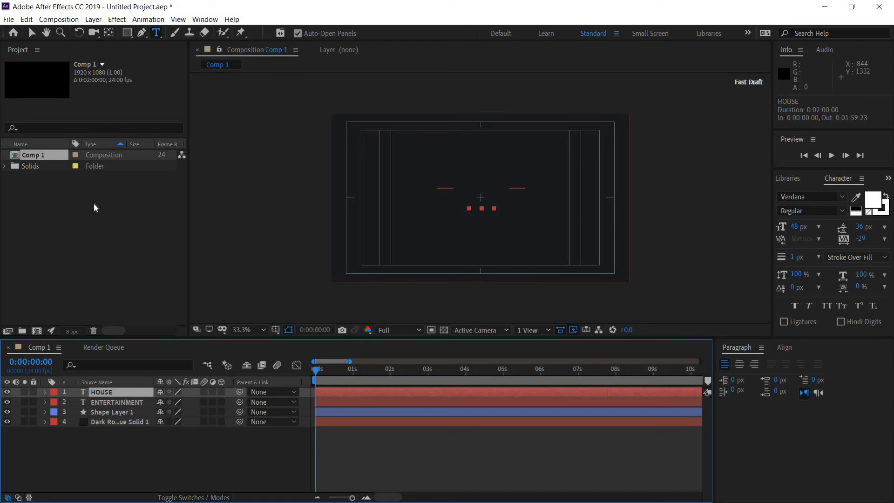
{"action": "right_click", "coordinate": [121, 391]}
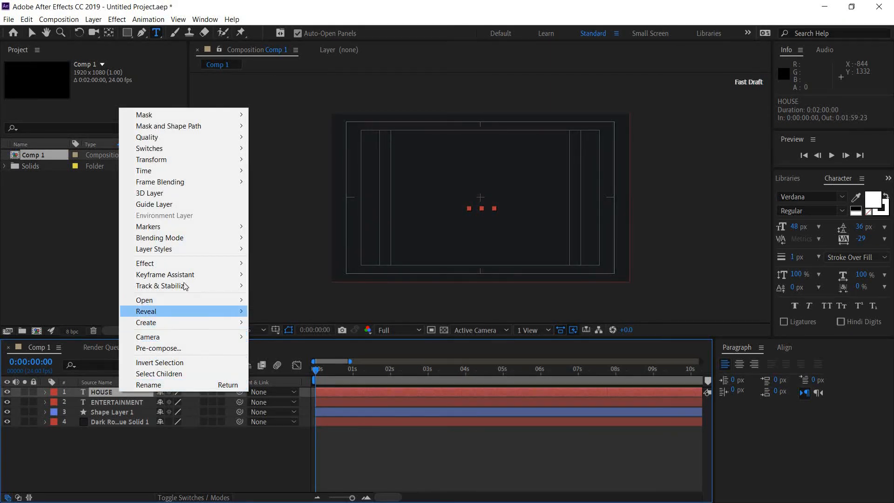
{"action": "left_click", "coordinate": [179, 348]}
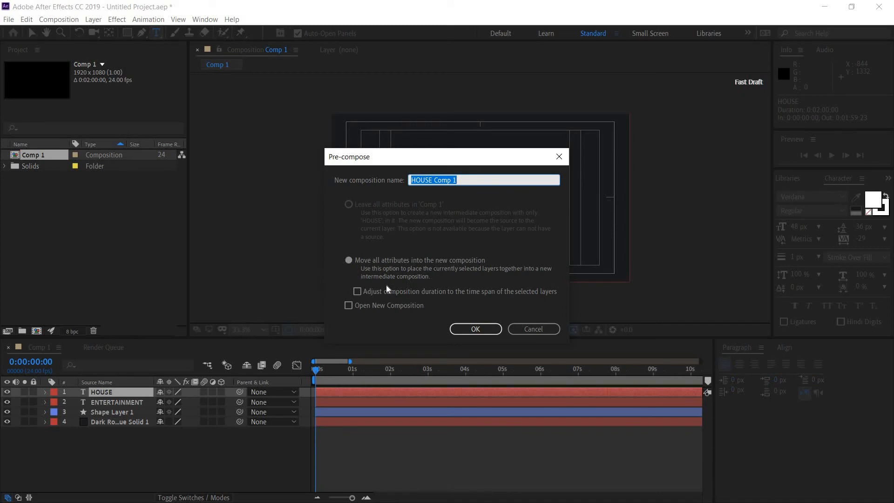
{"action": "left_click", "coordinate": [347, 259]}
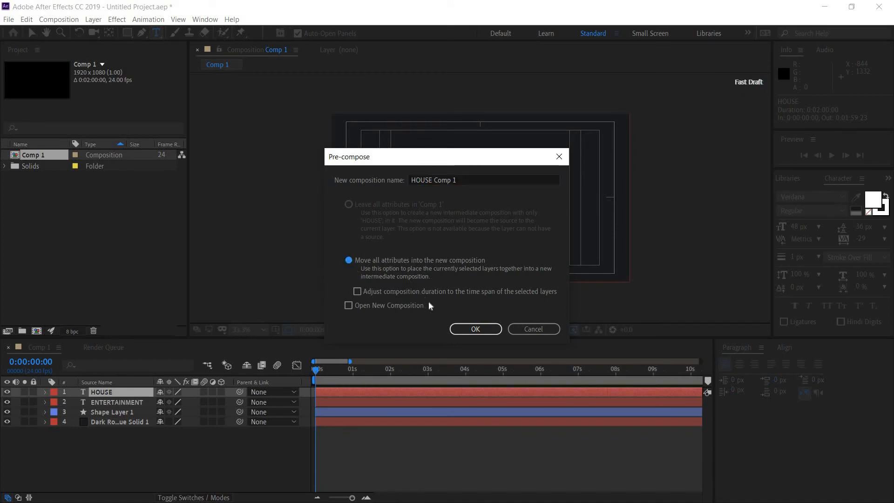
{"action": "left_click", "coordinate": [462, 328]}
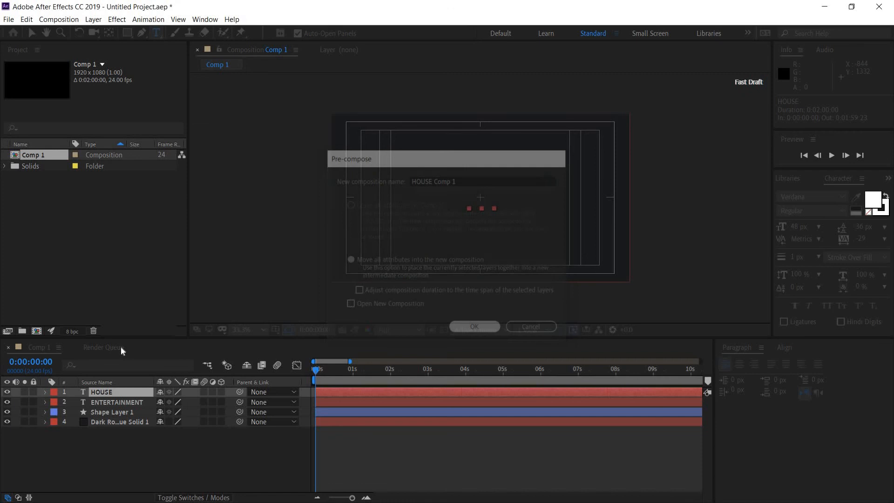
Step: Pre-compose the ENTERTAINMENT text layer, moving all attributes into the new composition
{"action": "left_click", "coordinate": [111, 401]}
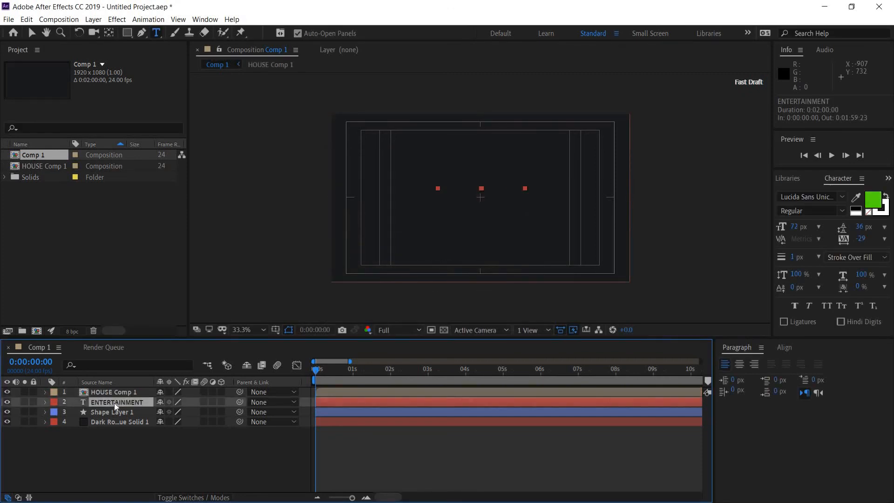
{"action": "right_click", "coordinate": [114, 401]}
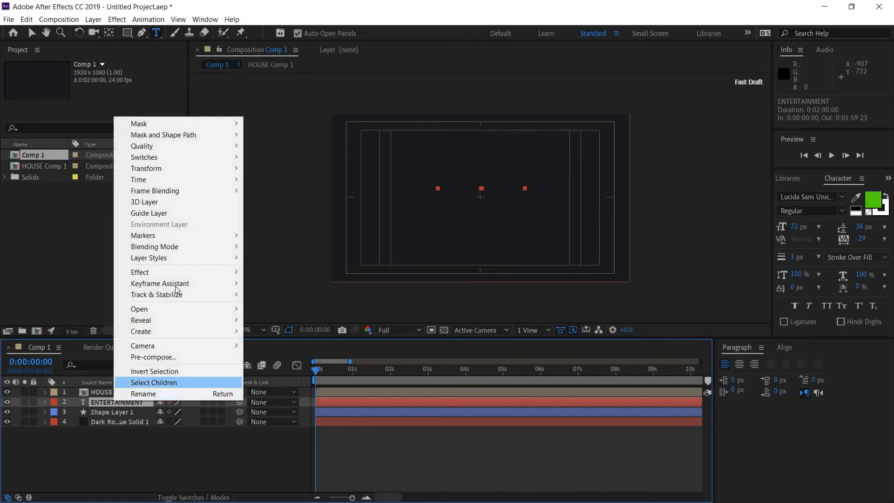
{"action": "left_click", "coordinate": [194, 357]}
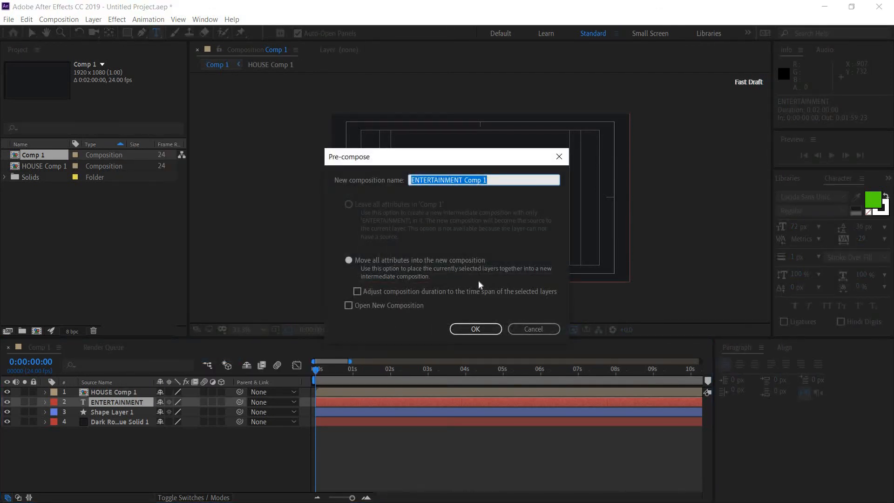
{"action": "left_click", "coordinate": [349, 260]}
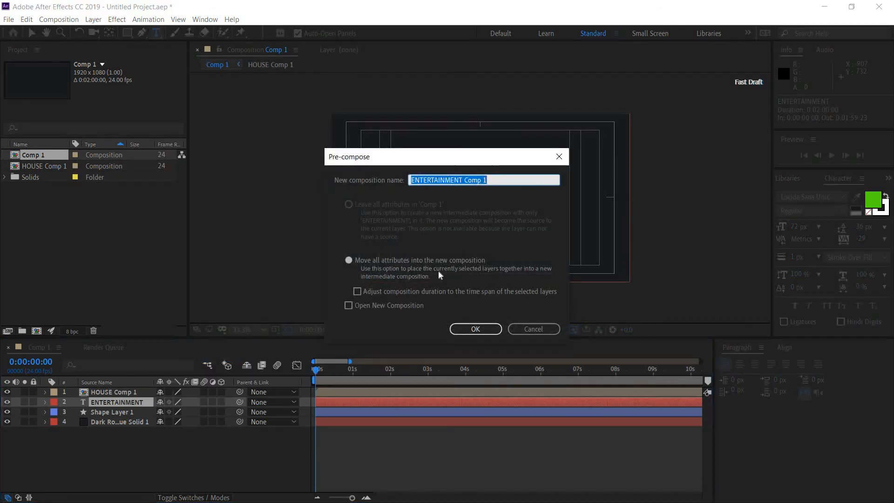
{"action": "left_click", "coordinate": [471, 329]}
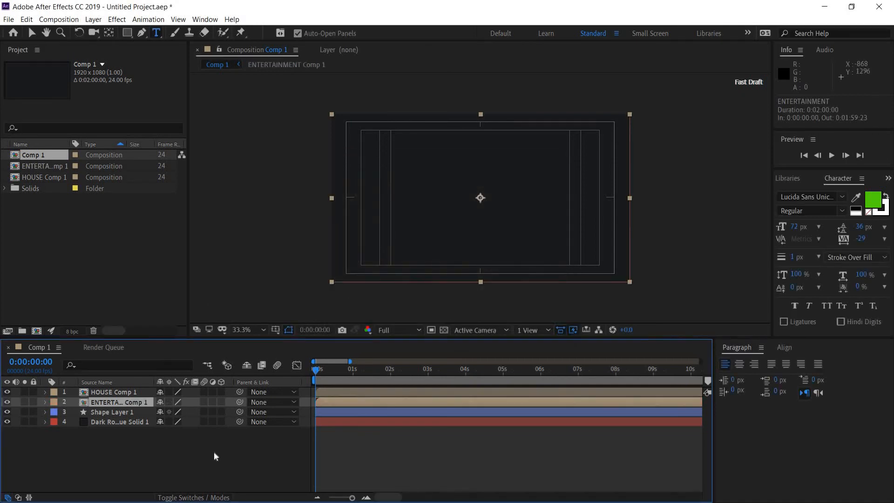
Step: Deselect all layers and play the animation with the pre-composed text layers
{"action": "left_click", "coordinate": [348, 448]}
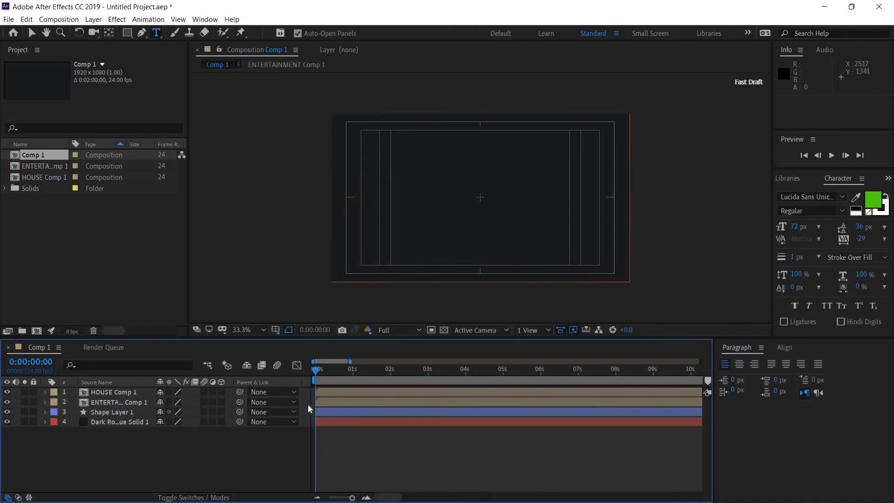
{"action": "left_click", "coordinate": [831, 155]}
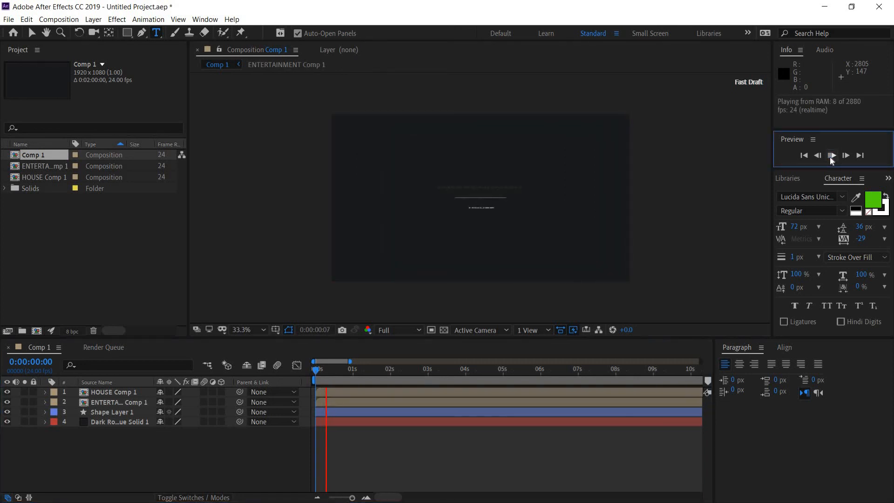